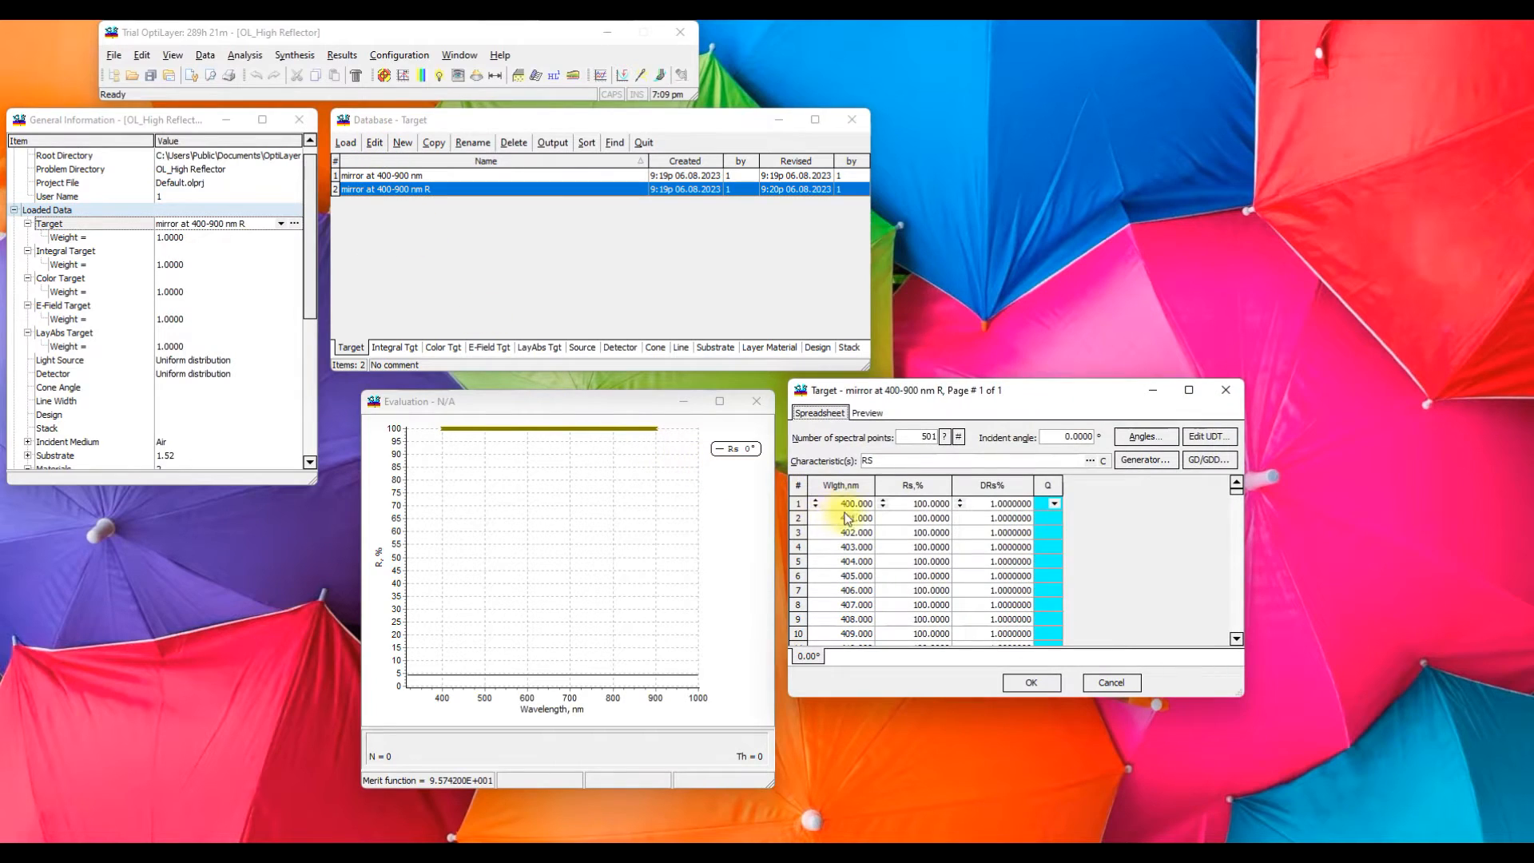
Review the wavelength and Rs columns of the mirror at 400-900 nm R target, accept the target and load it
{"action": "left_click", "coordinate": [841, 485]}
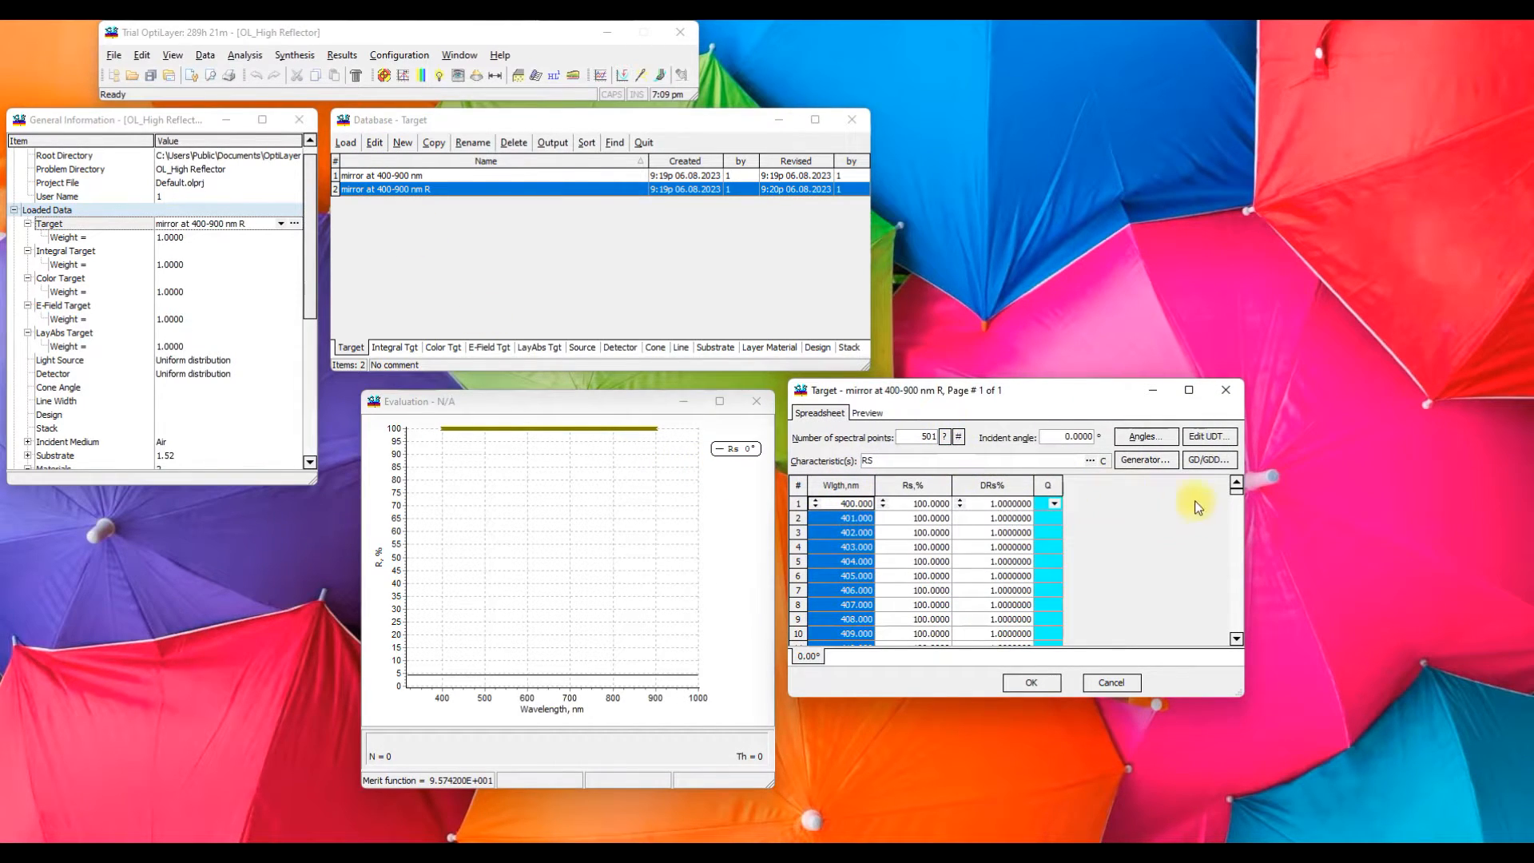
{"action": "left_click_drag", "start_coordinate": [1239, 492], "coordinate": [1255, 635]}
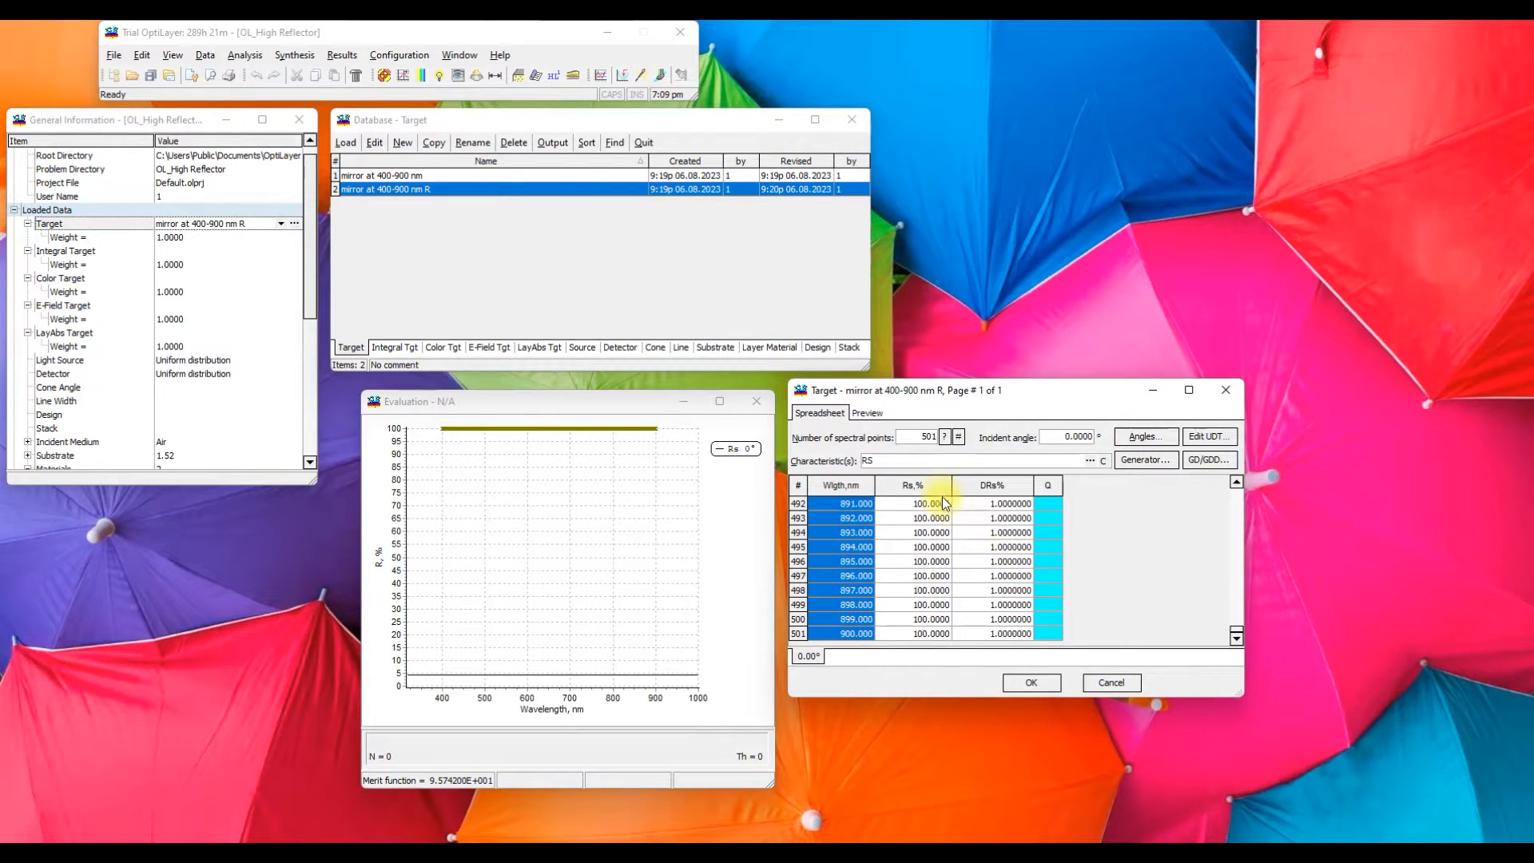
{"action": "left_click", "coordinate": [915, 486]}
{"action": "left_click_drag", "start_coordinate": [1234, 626], "coordinate": [1231, 494]}
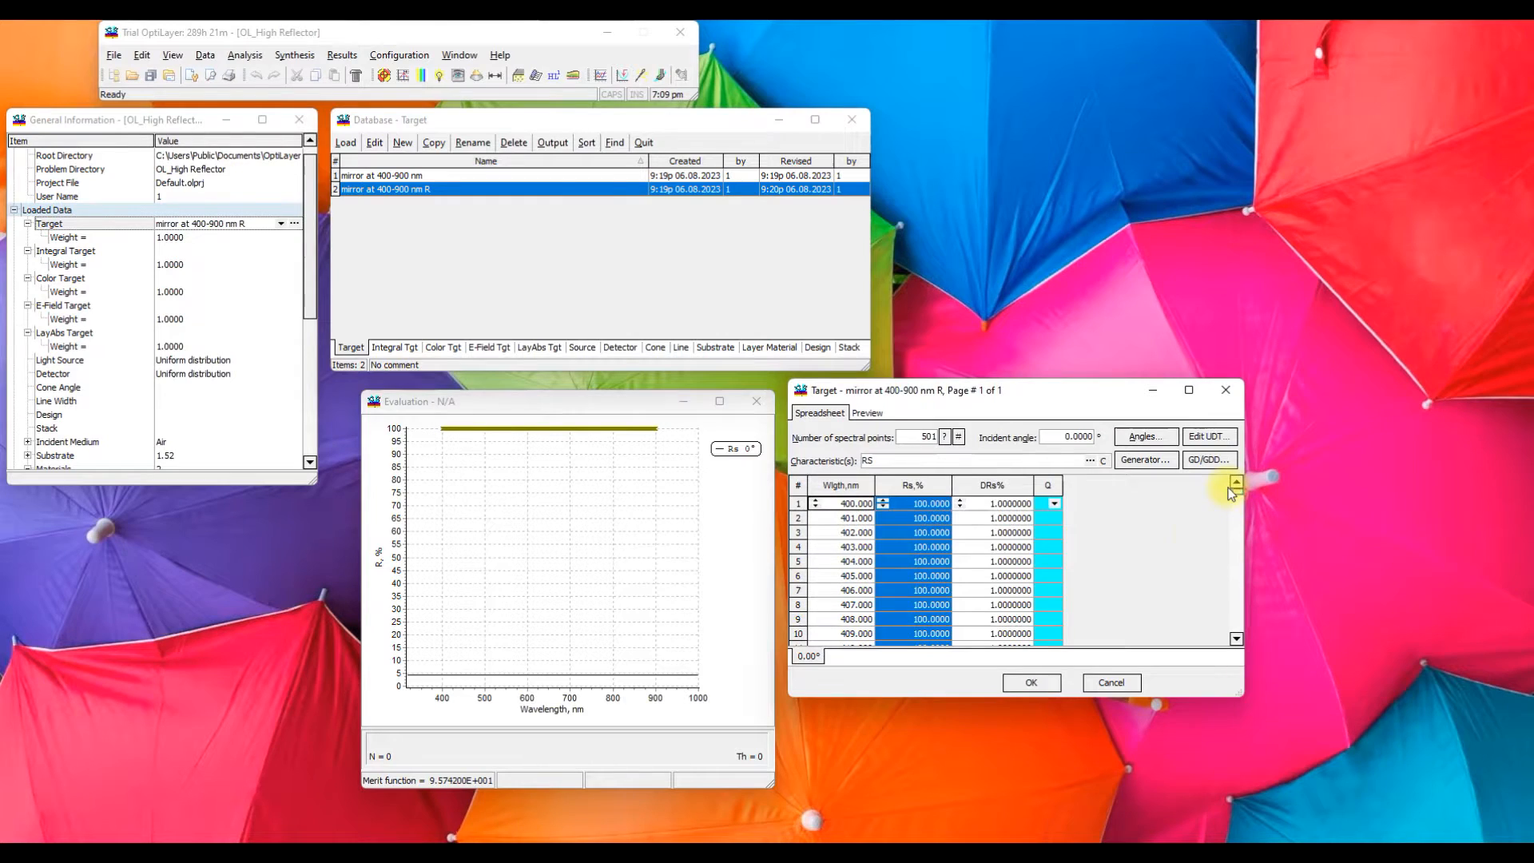
{"action": "left_click", "coordinate": [1033, 683]}
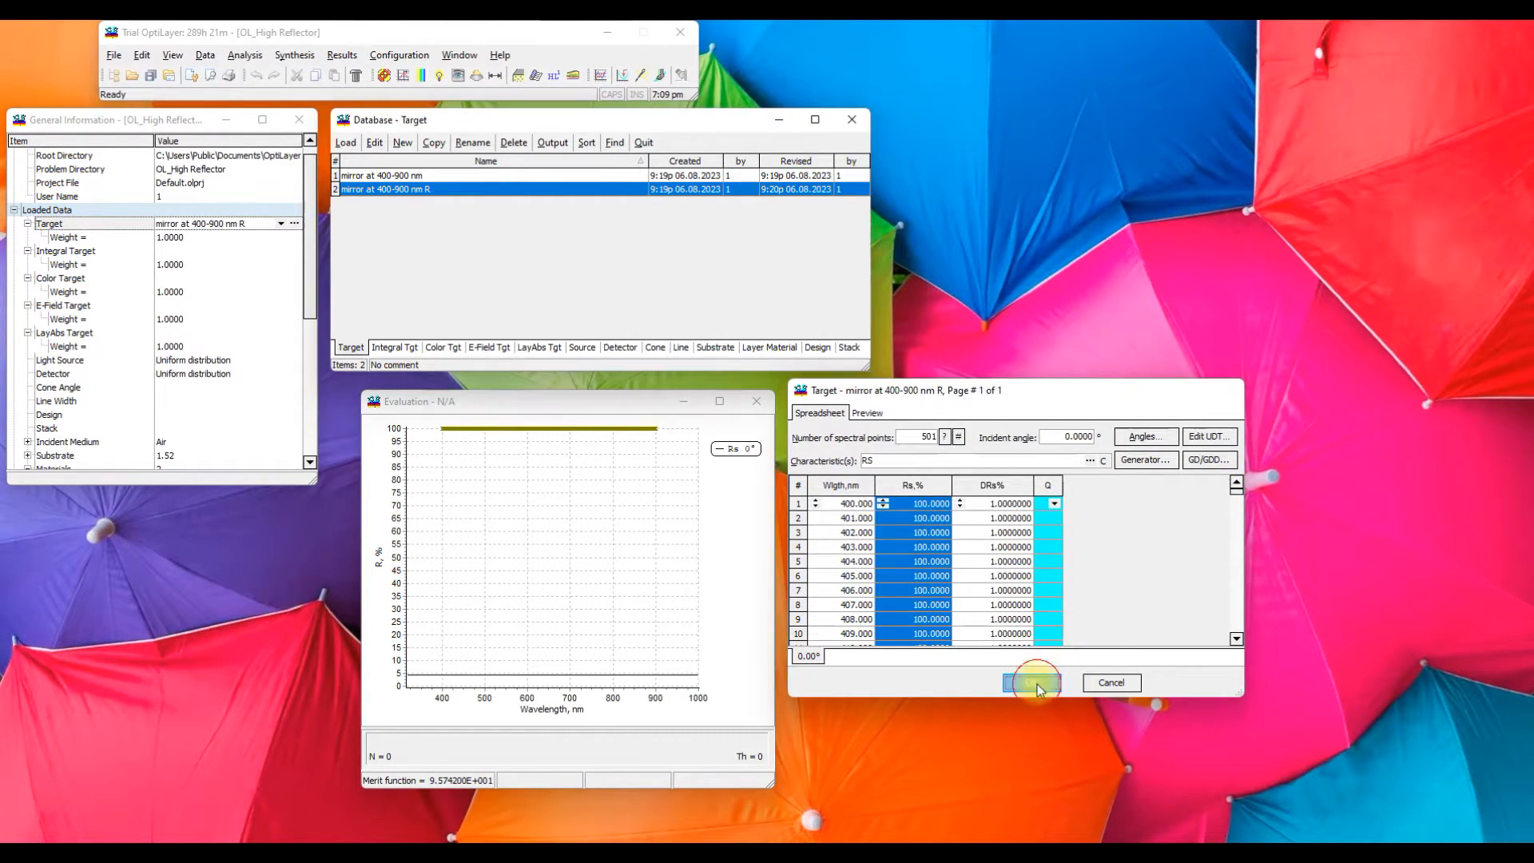
{"action": "left_click", "coordinate": [344, 146]}
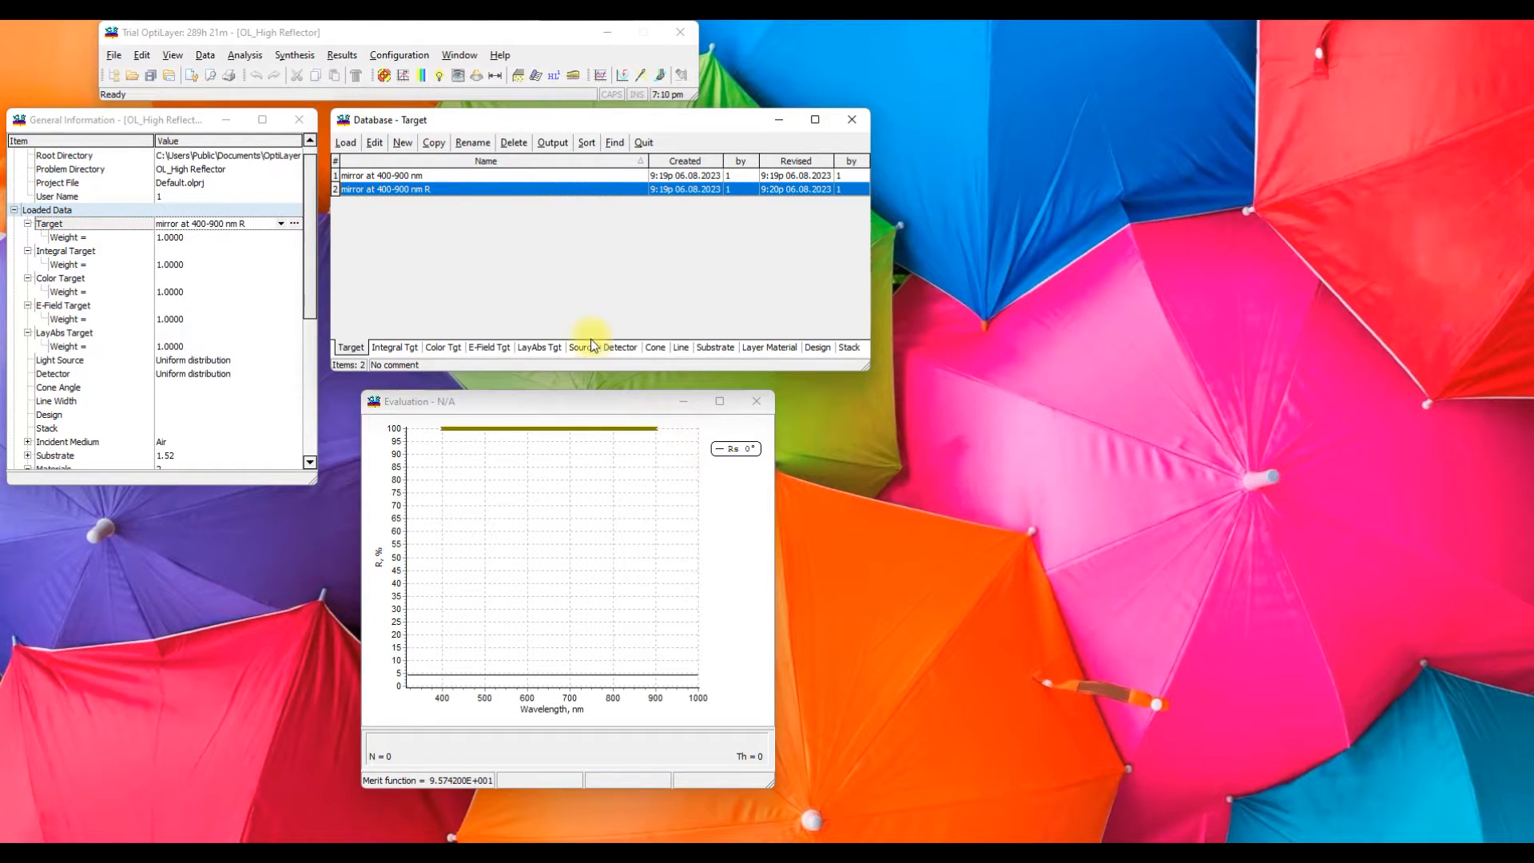
Open the Formula Constrained Optimization setup and review its integer and continuous variables
{"action": "left_click", "coordinate": [310, 57]}
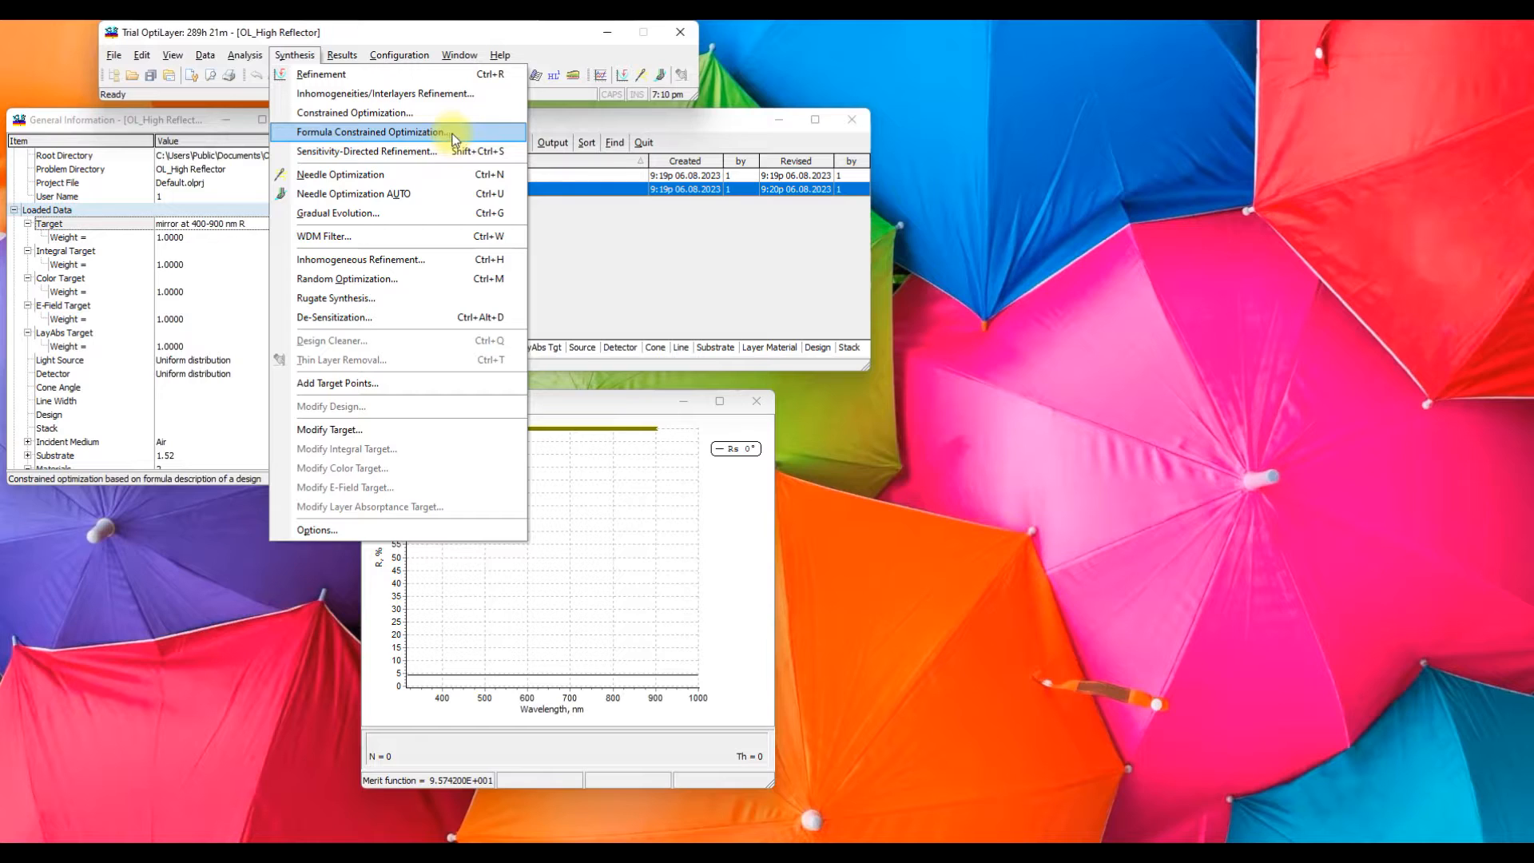
{"action": "left_click", "coordinate": [334, 133]}
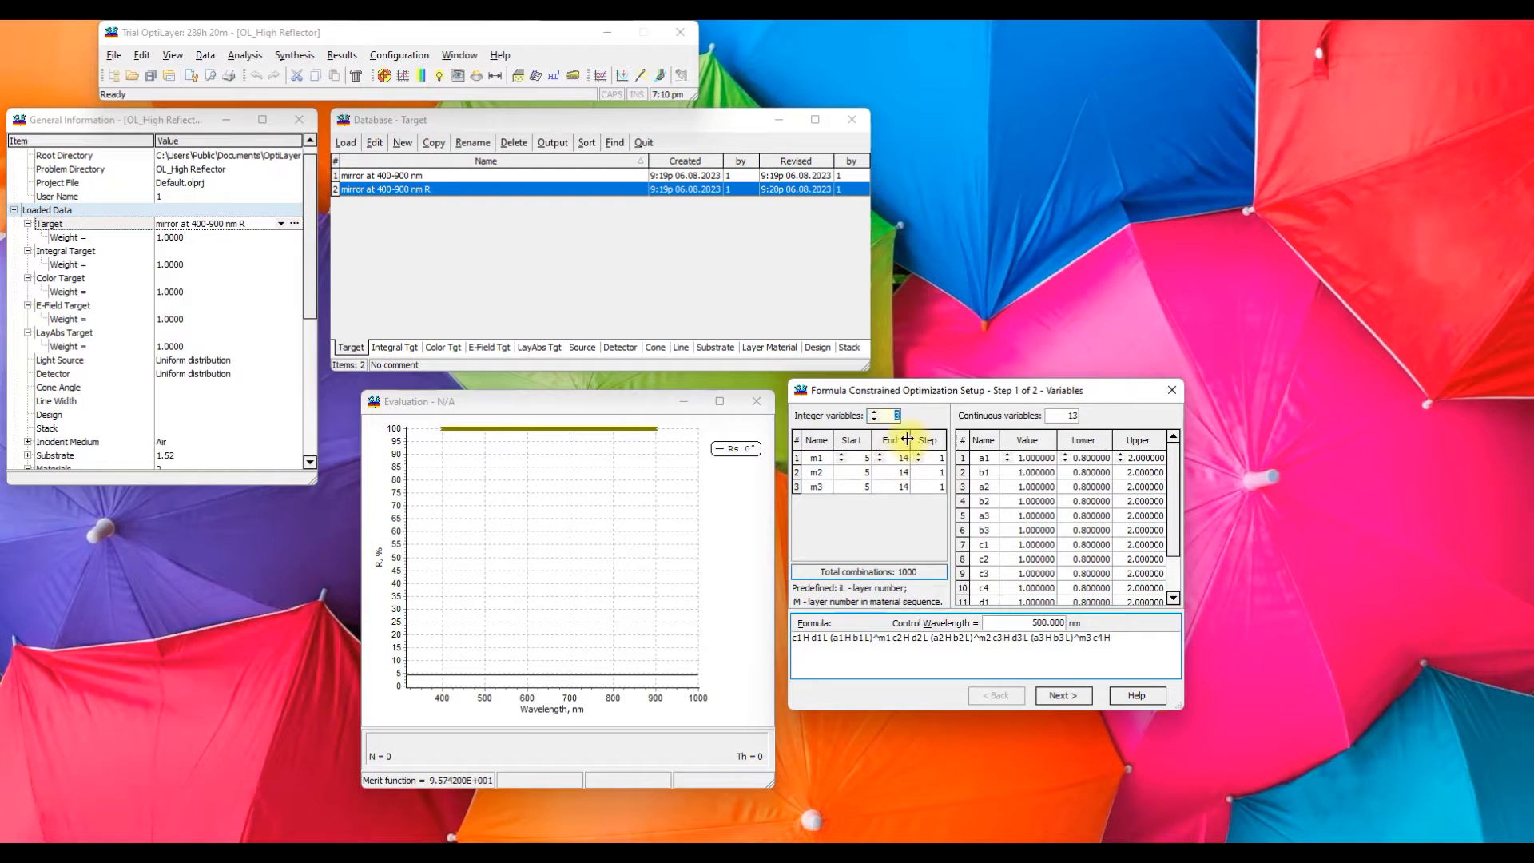
{"action": "mouse_move", "coordinate": [1170, 467]}
{"action": "left_mouse_down"}
{"action": "mouse_move", "coordinate": [1177, 497]}
{"action": "mouse_move", "coordinate": [1177, 449]}
{"action": "left_mouse_up"}
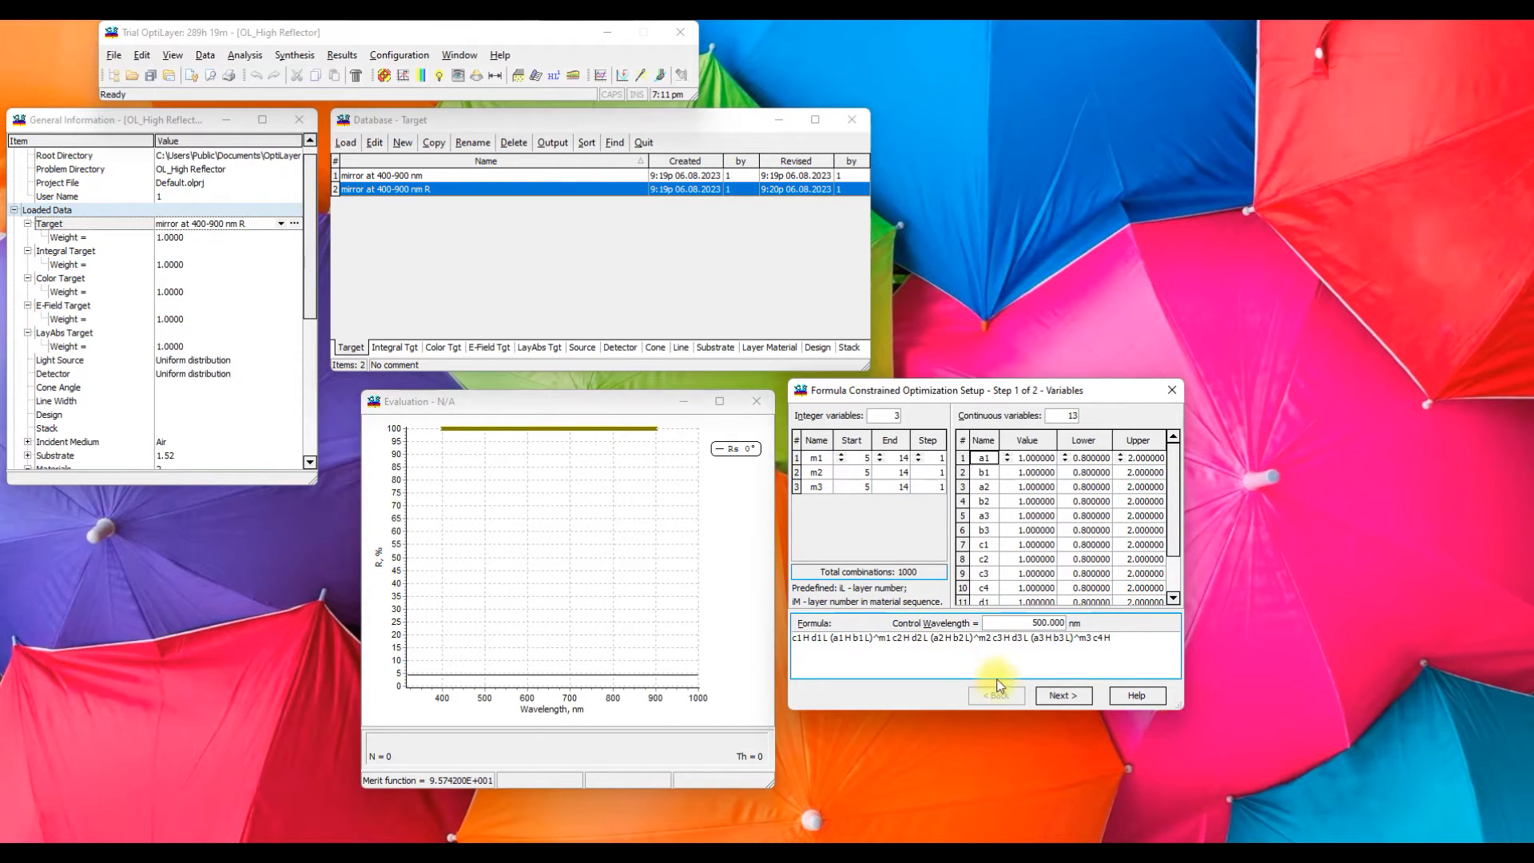
Proceed to the formula stage, check the variable ranges, run the optimization and move the setup window clear of the Collection window
{"action": "left_click", "coordinate": [1050, 696]}
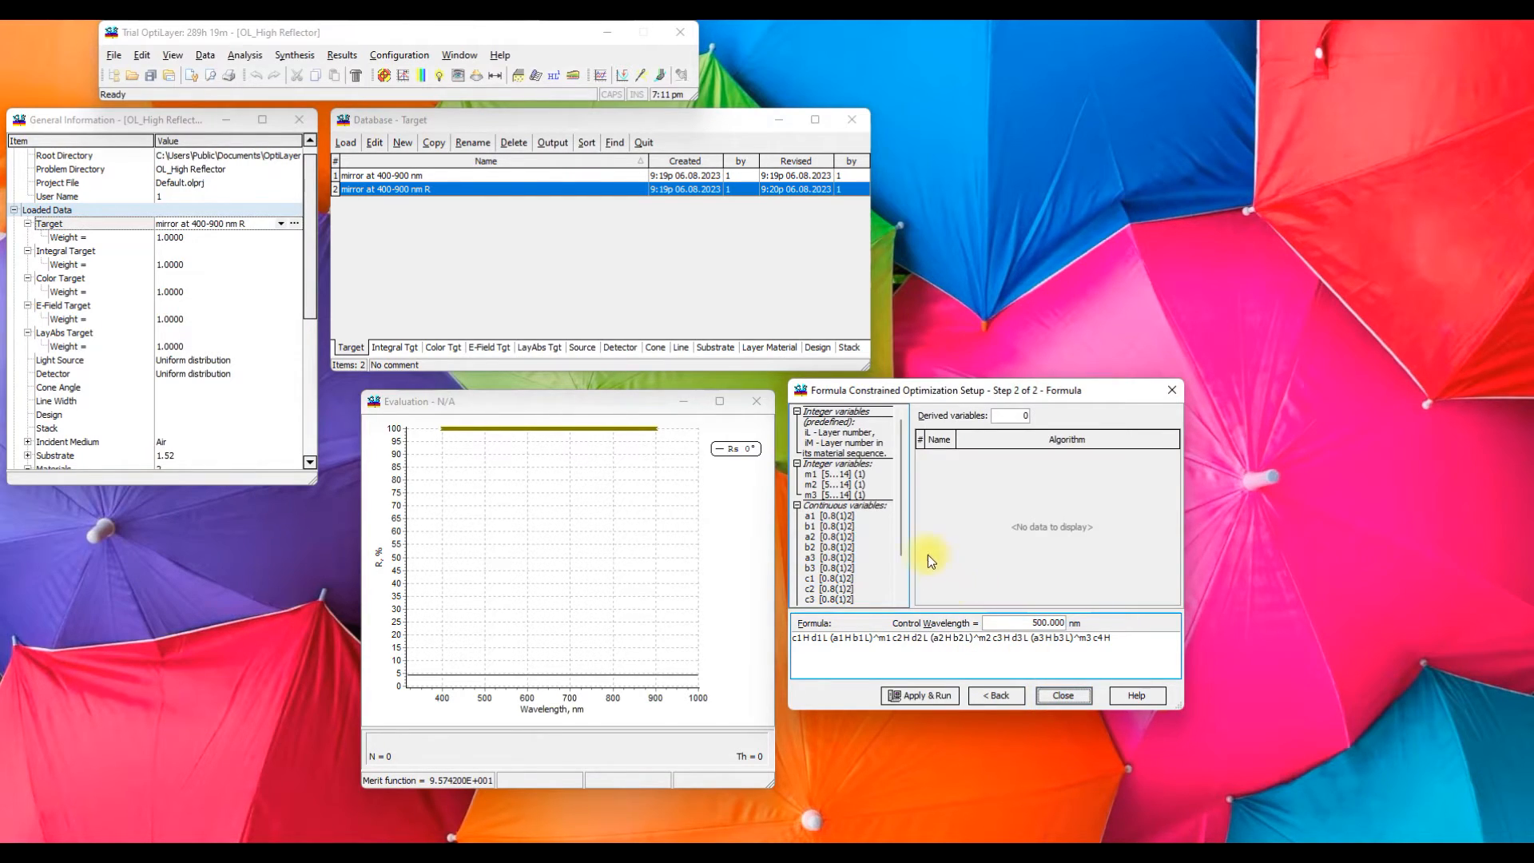
{"action": "left_click_drag", "start_coordinate": [900, 488], "coordinate": [898, 536]}
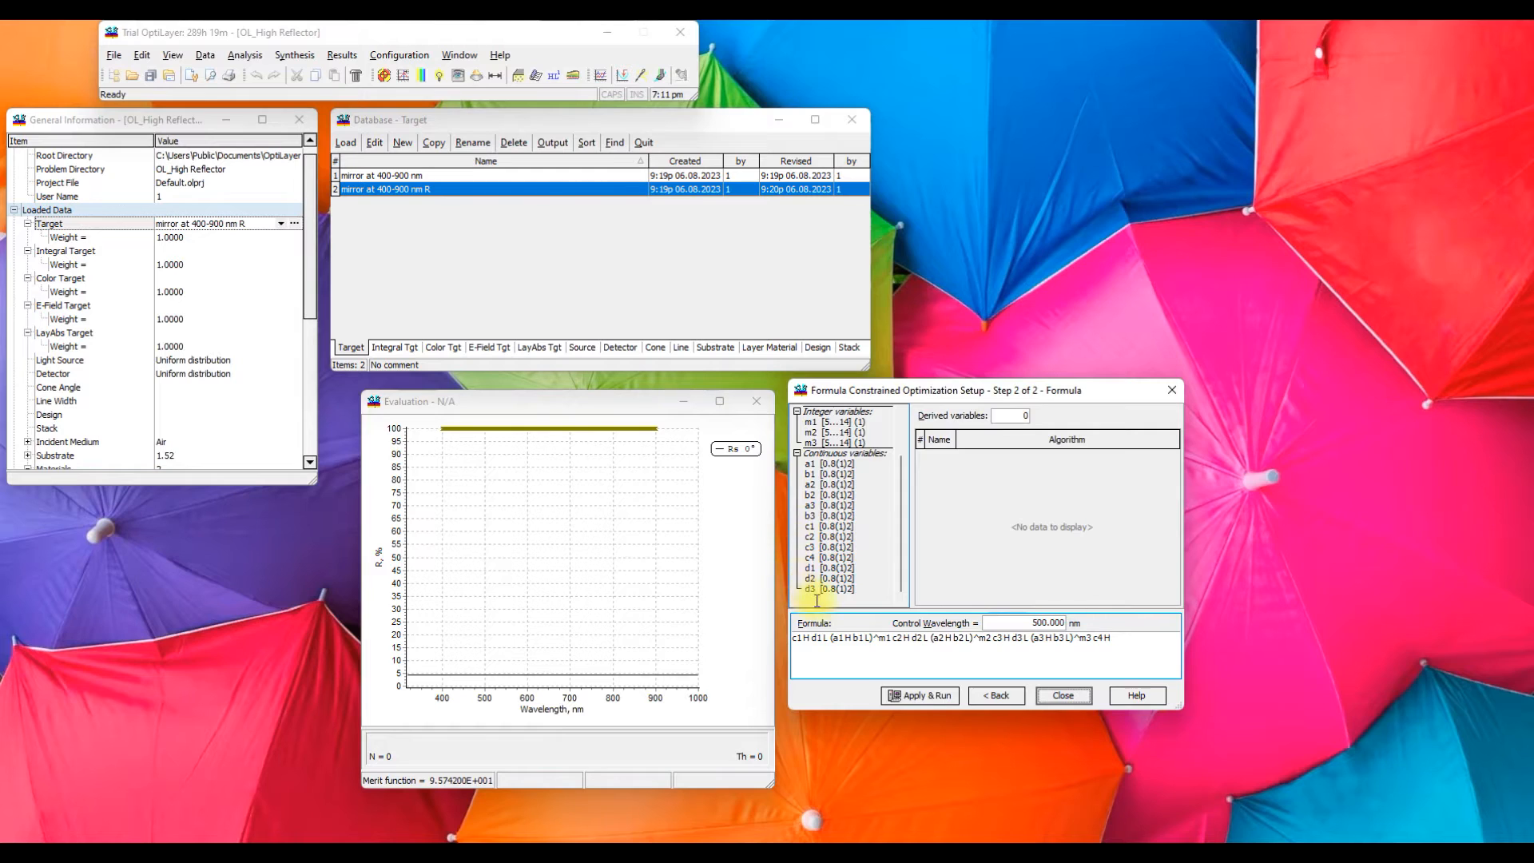
{"action": "left_click_drag", "start_coordinate": [903, 473], "coordinate": [903, 454]}
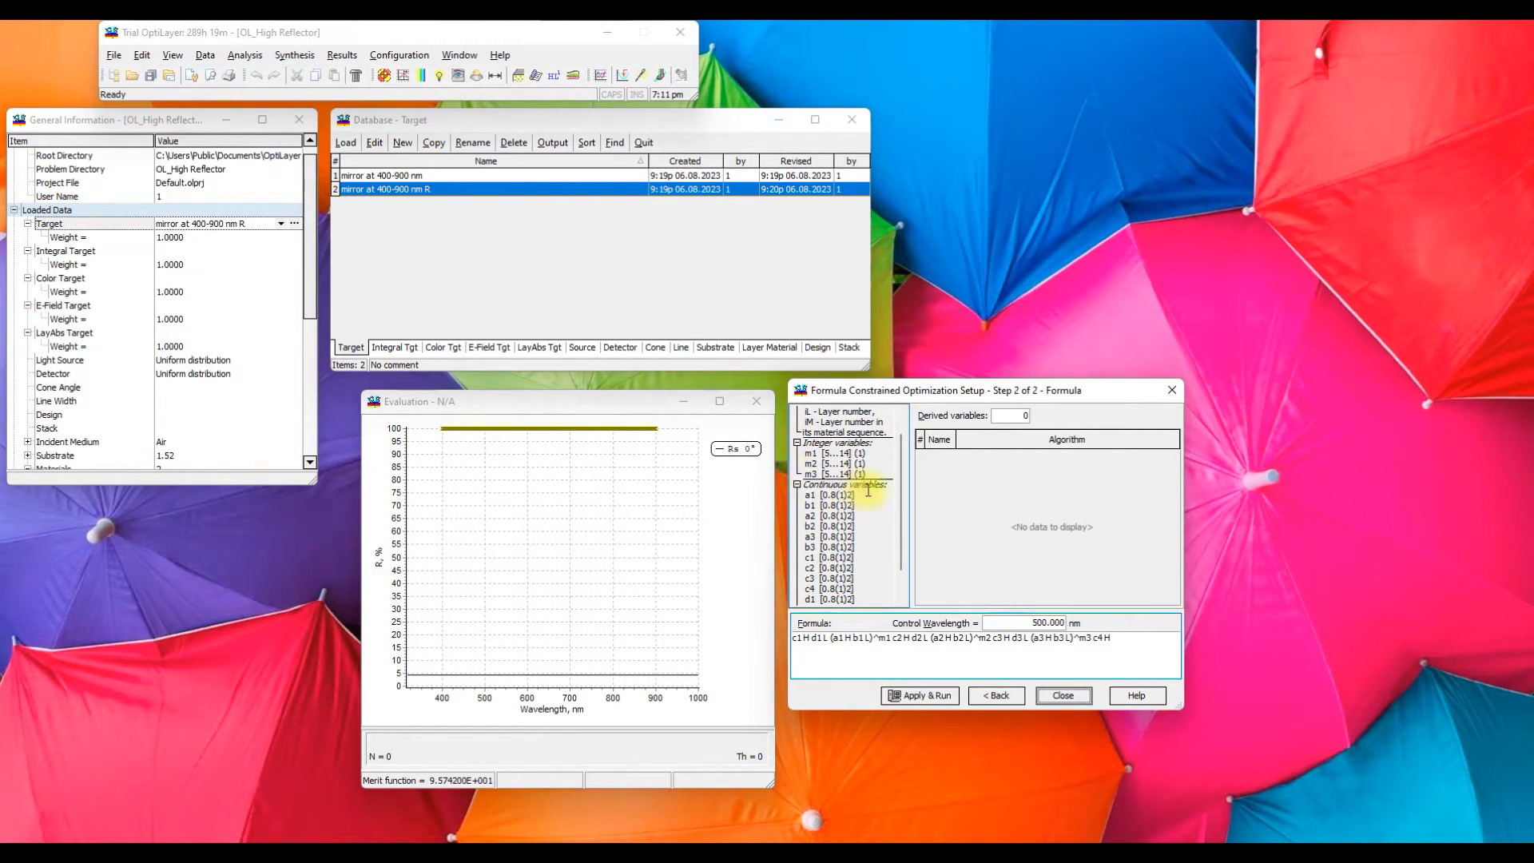
{"action": "left_click", "coordinate": [912, 697]}
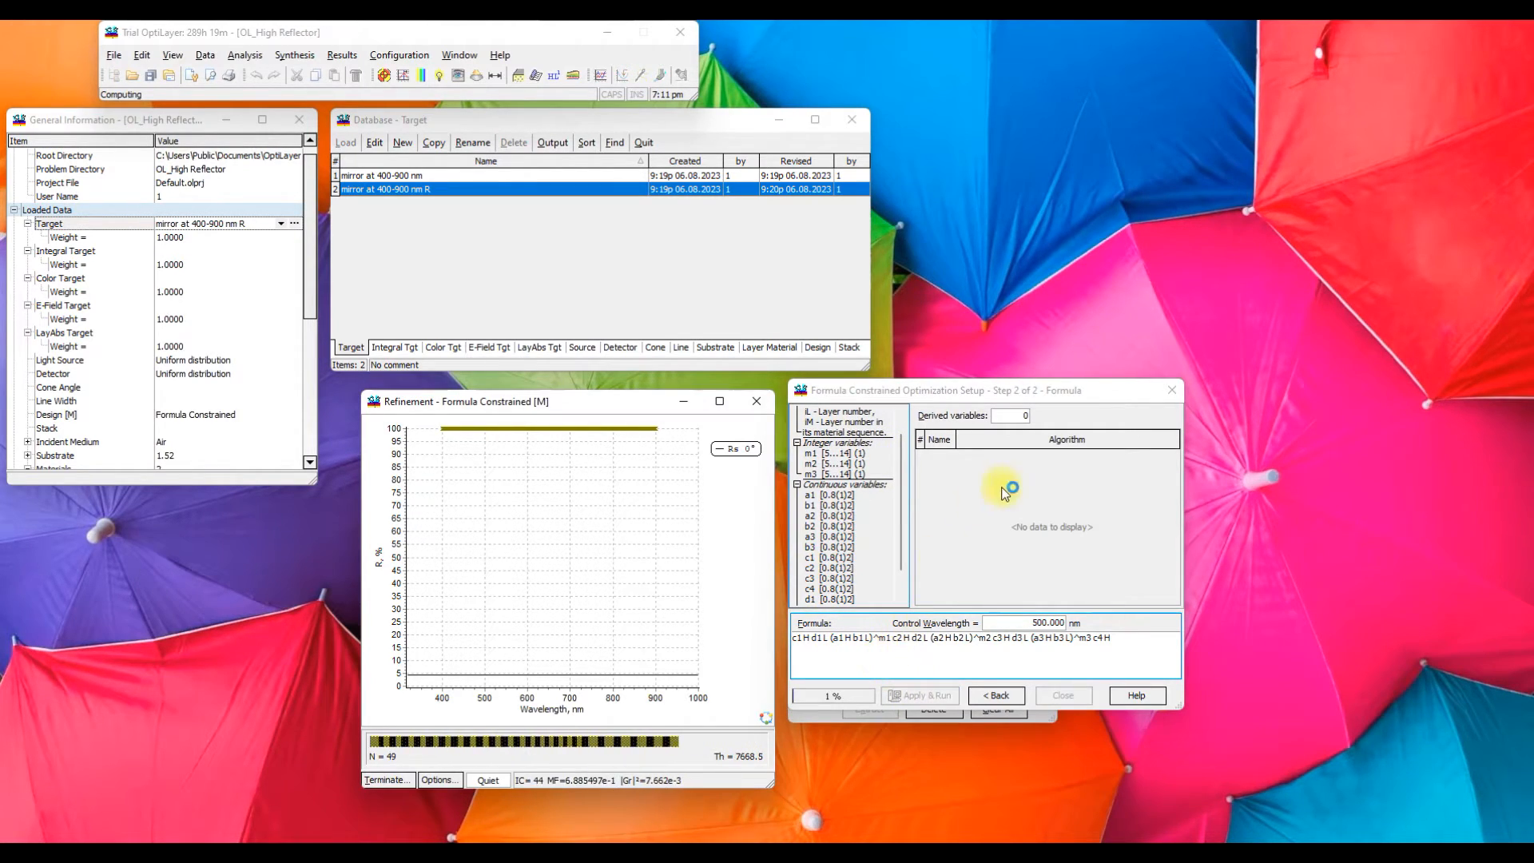
{"action": "left_click_drag", "start_coordinate": [1075, 390], "coordinate": [1227, 47]}
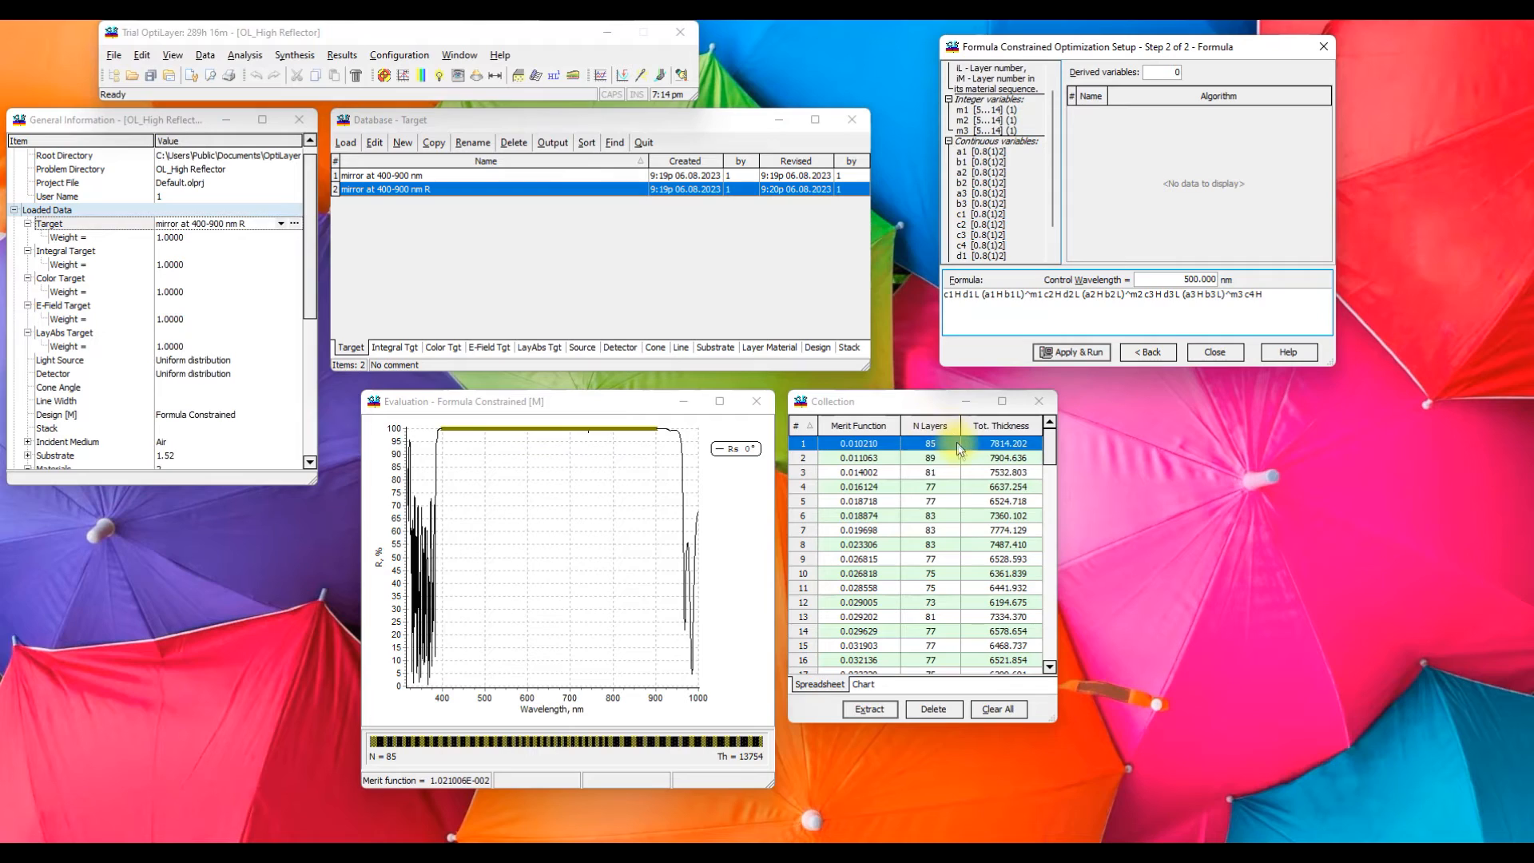
Compare the reflectance curves of designs 1, 2, 6, 30, 44 and 46 in the design collection
{"action": "left_click", "coordinate": [866, 460]}
{"action": "left_click", "coordinate": [868, 444]}
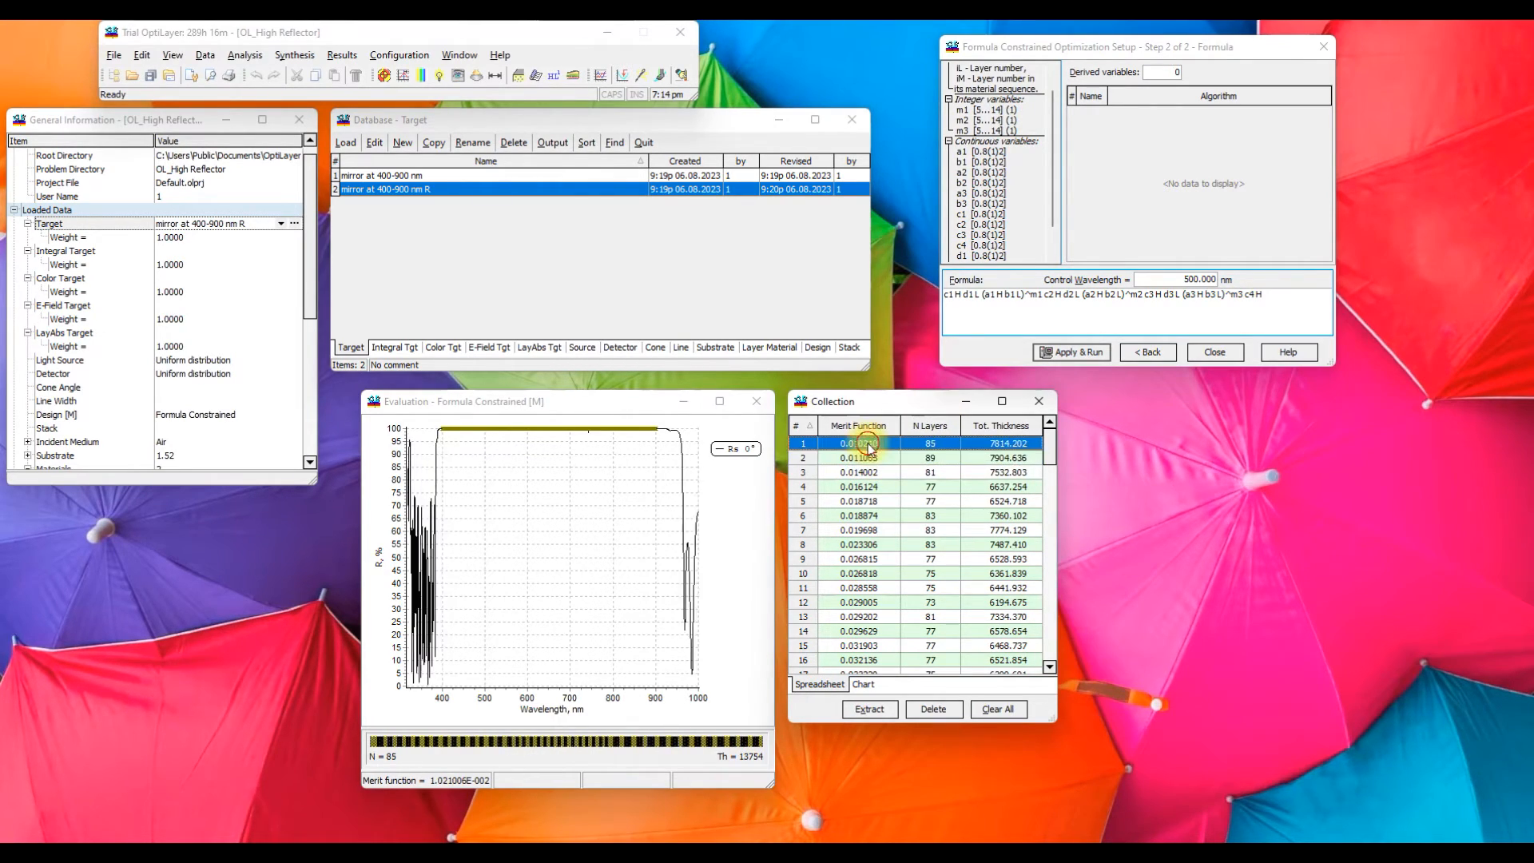
{"action": "left_click", "coordinate": [878, 515]}
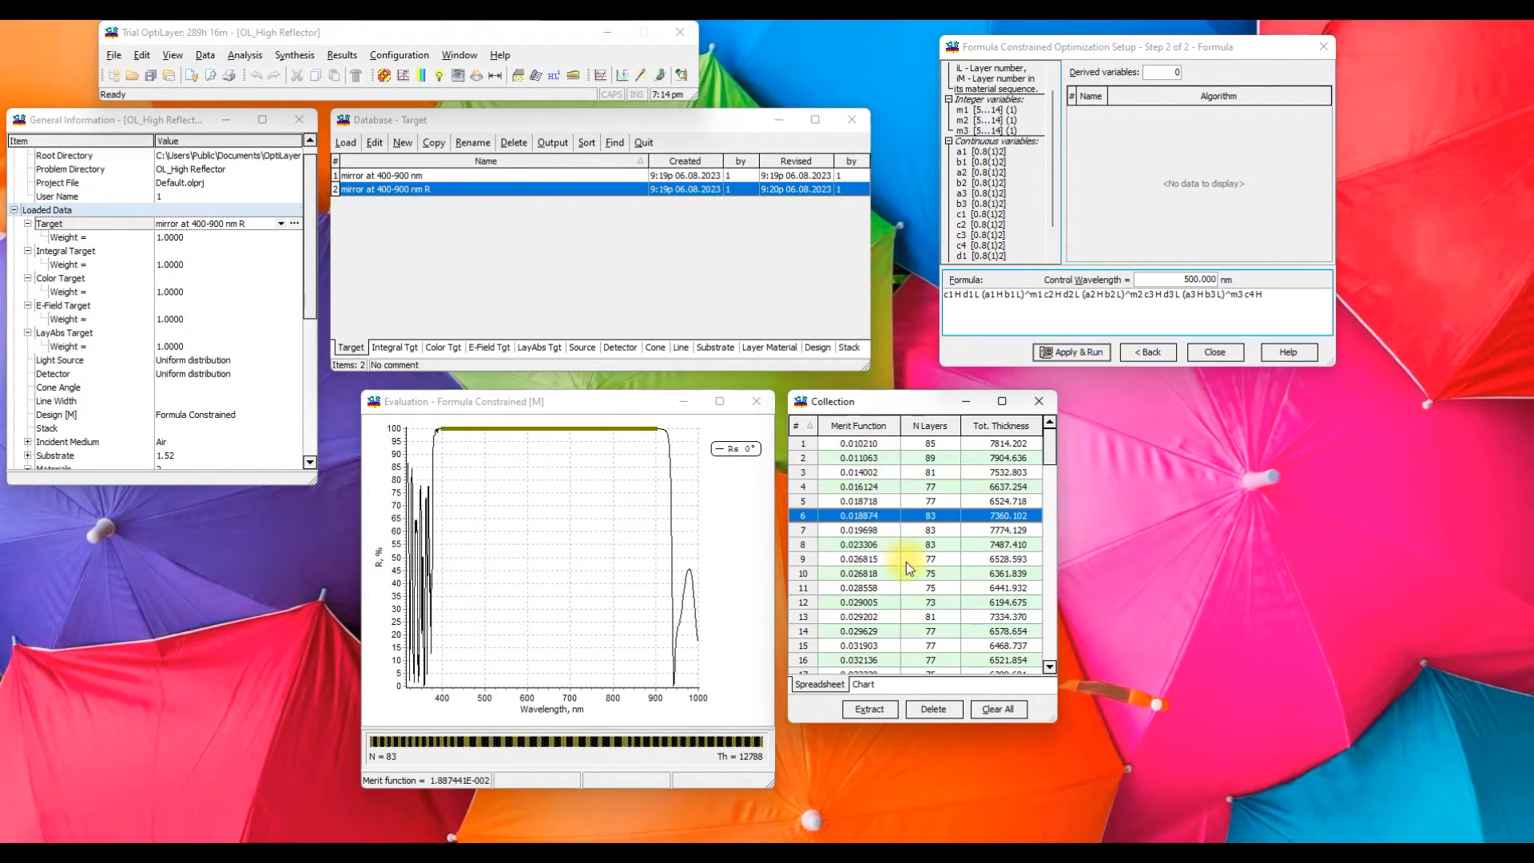
{"action": "scroll", "coordinate": [906, 563], "scroll_direction": "down", "scroll_amount": 8}
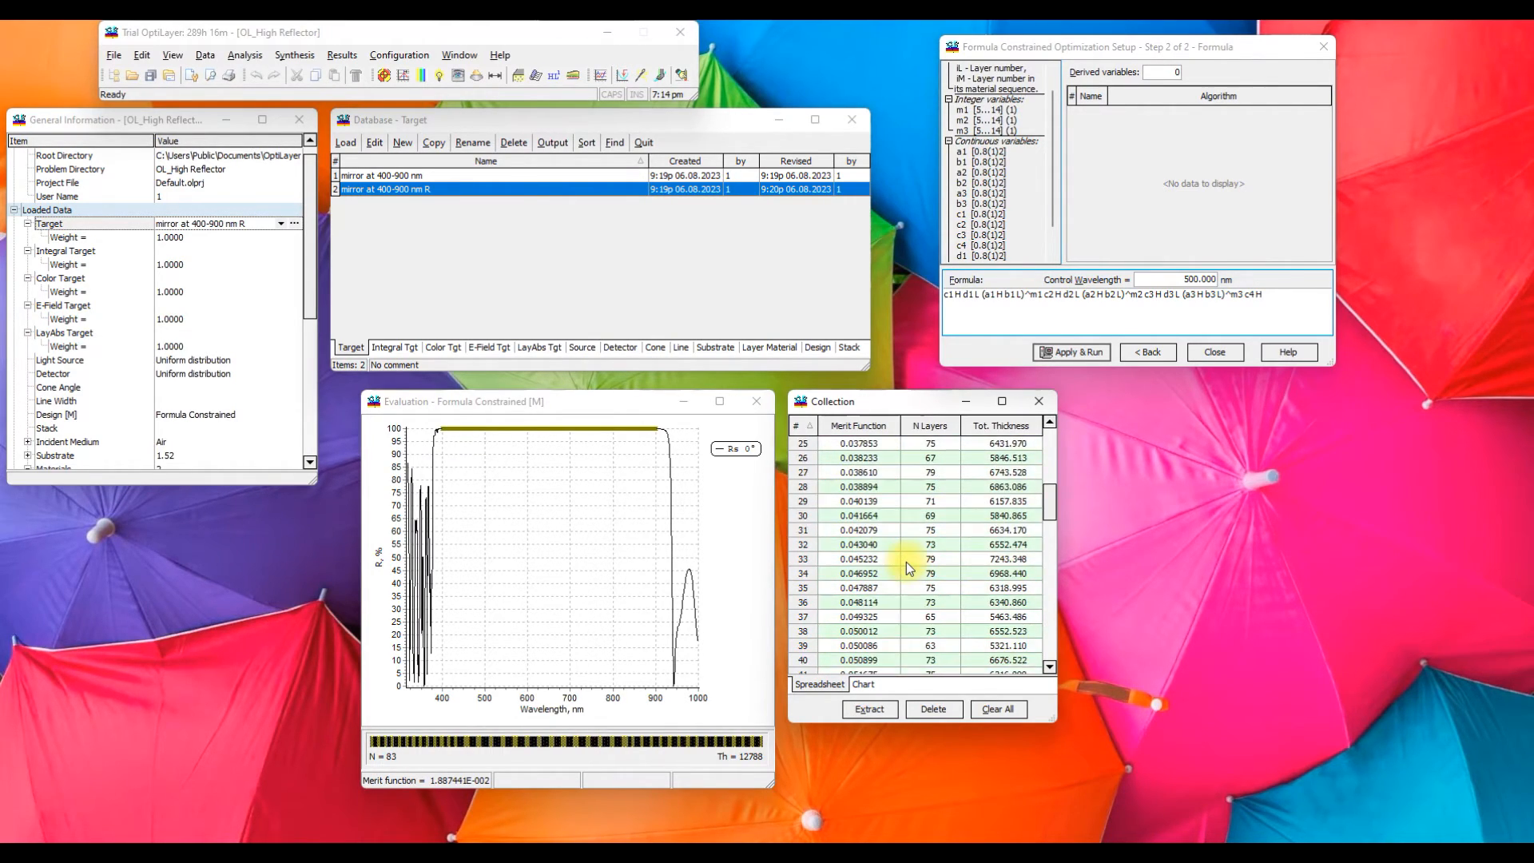
{"action": "left_click", "coordinate": [895, 523]}
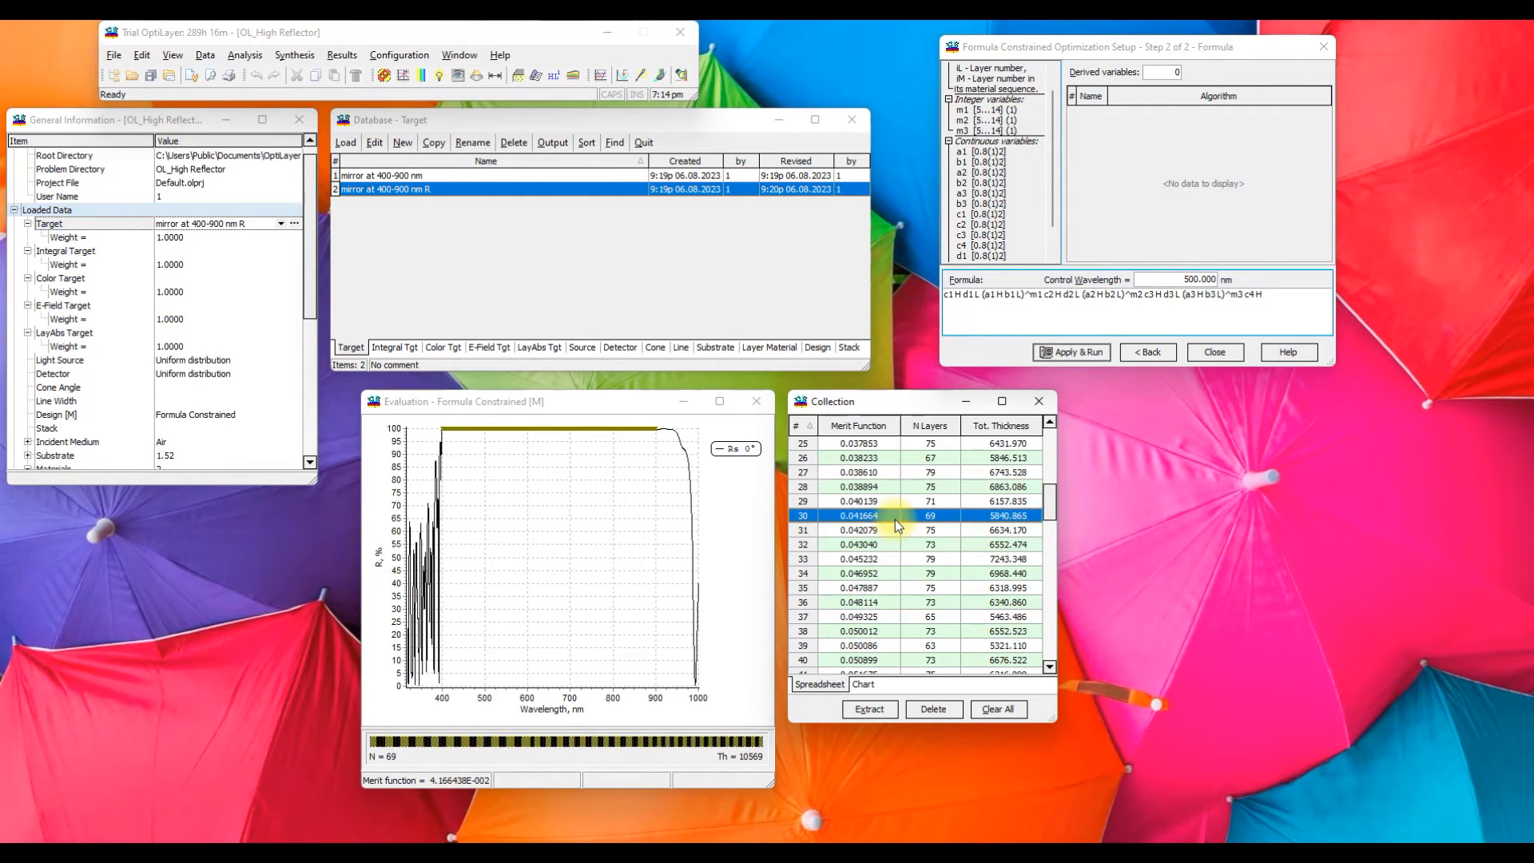
{"action": "scroll", "coordinate": [885, 540], "scroll_direction": "down", "scroll_amount": 3}
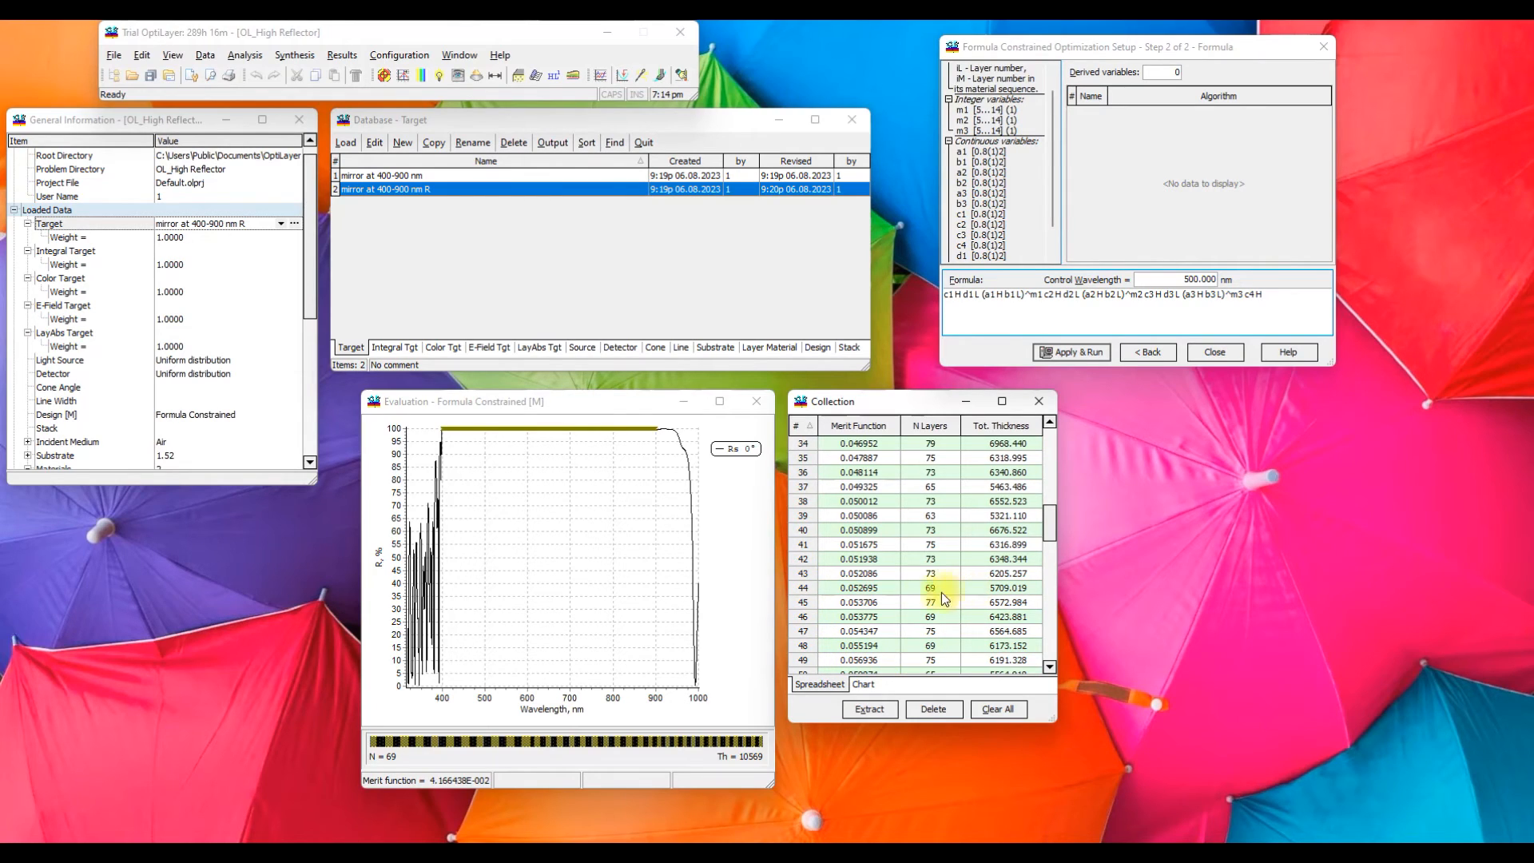
{"action": "left_click", "coordinate": [874, 591]}
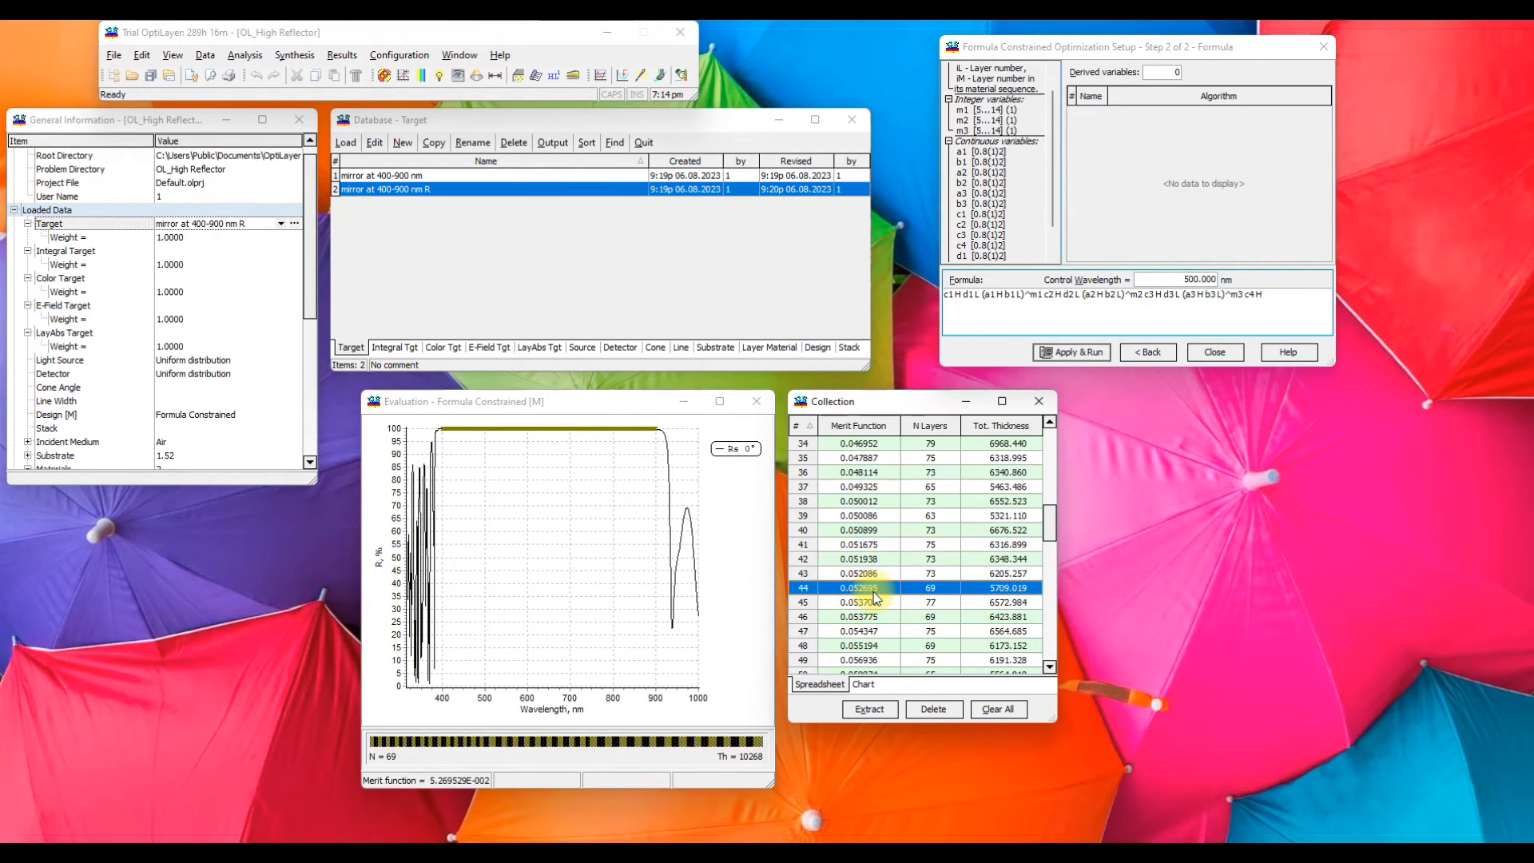
{"action": "left_click", "coordinate": [861, 616]}
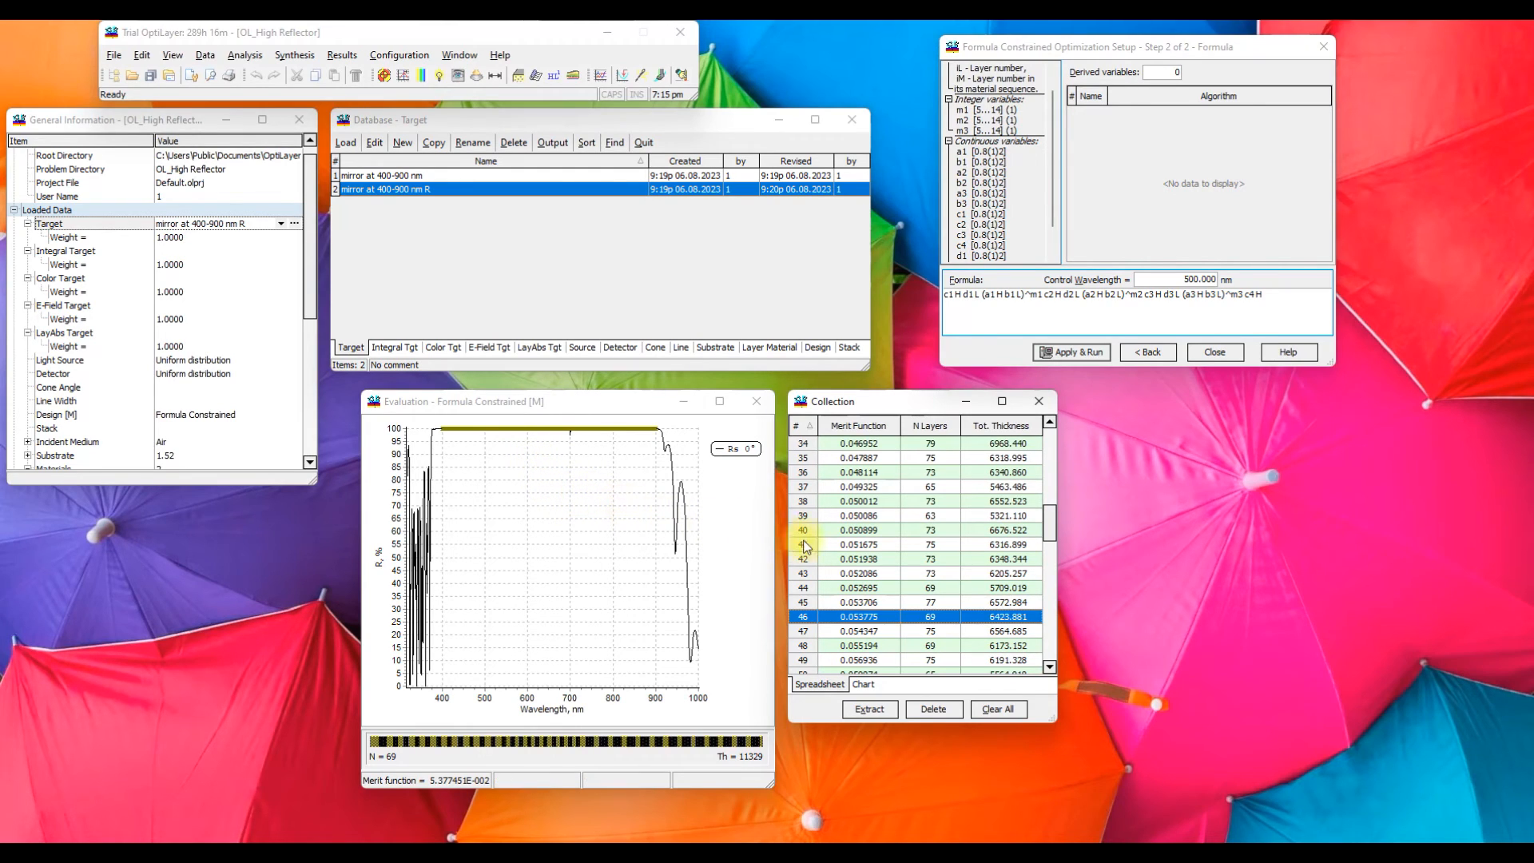
{"action": "left_click_drag", "start_coordinate": [1047, 526], "coordinate": [1050, 448]}
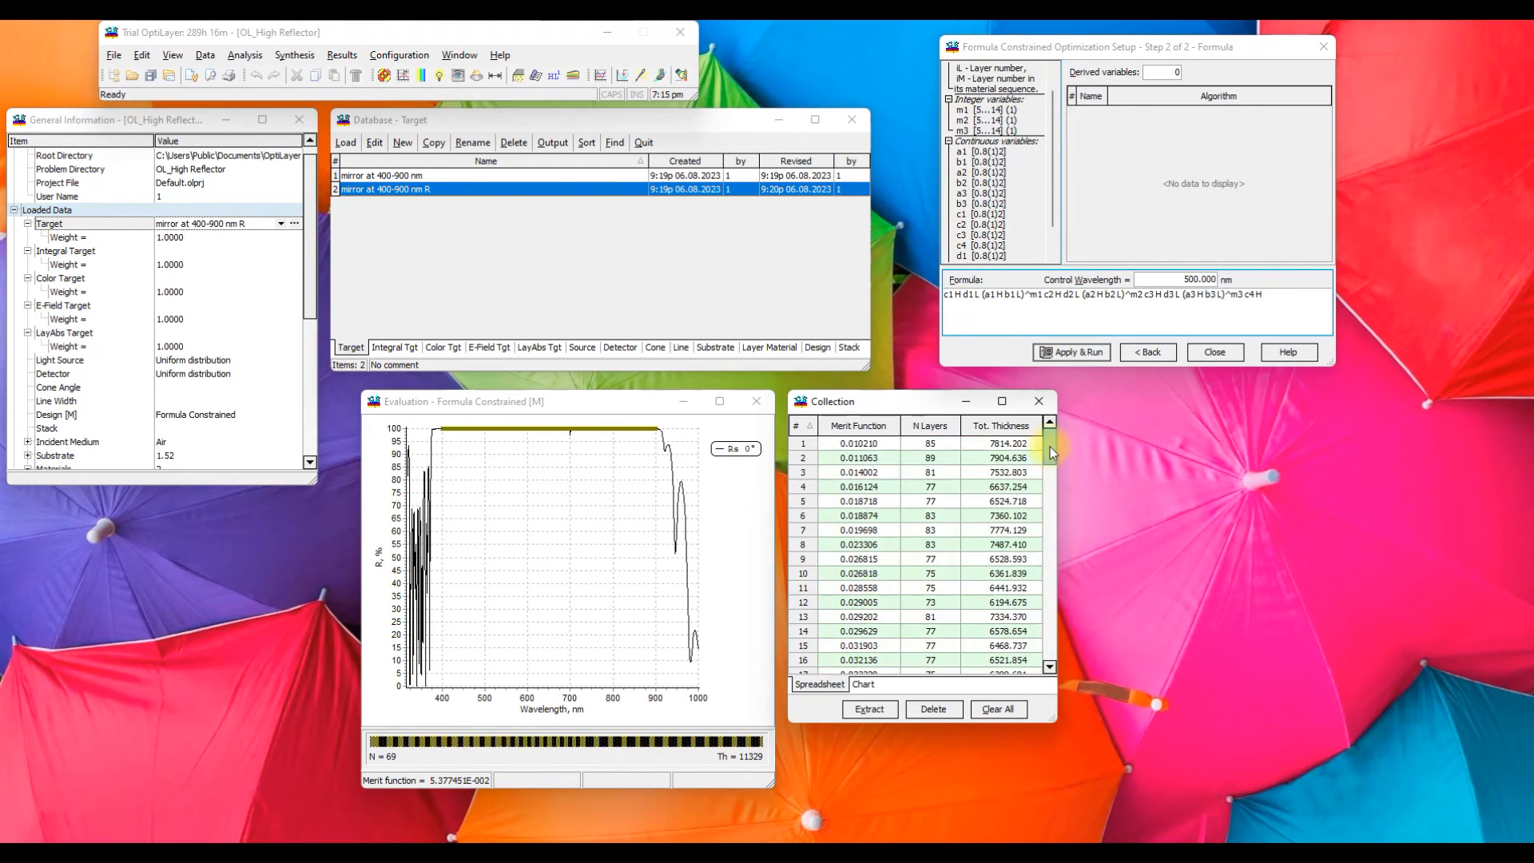
Open the refractive index profile of the selected design and display its layer thicknesses
{"action": "left_click", "coordinate": [239, 57]}
{"action": "left_click", "coordinate": [284, 234]}
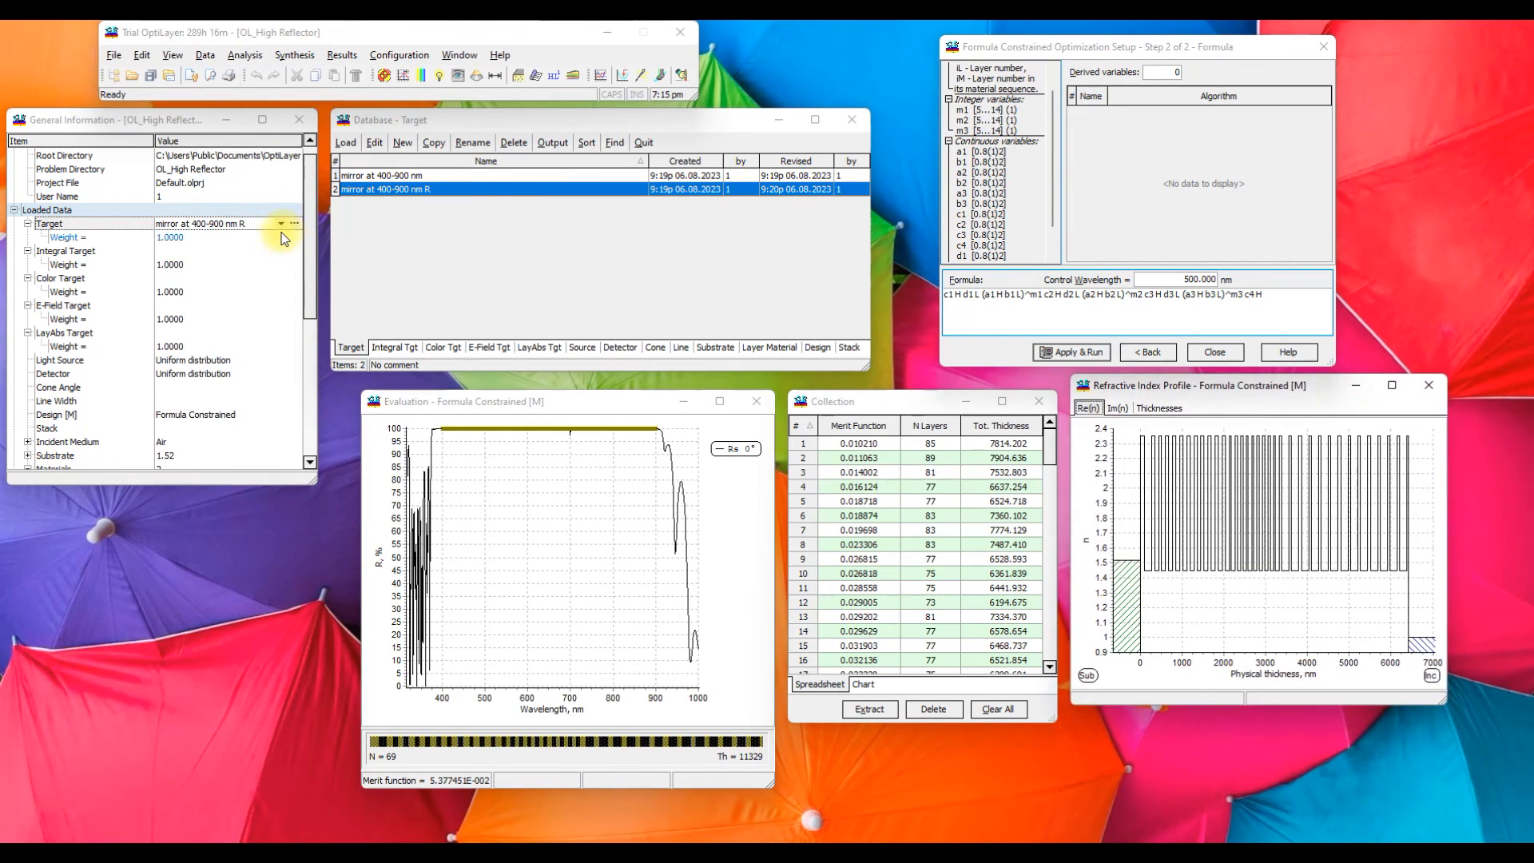
{"action": "left_click", "coordinate": [1160, 408]}
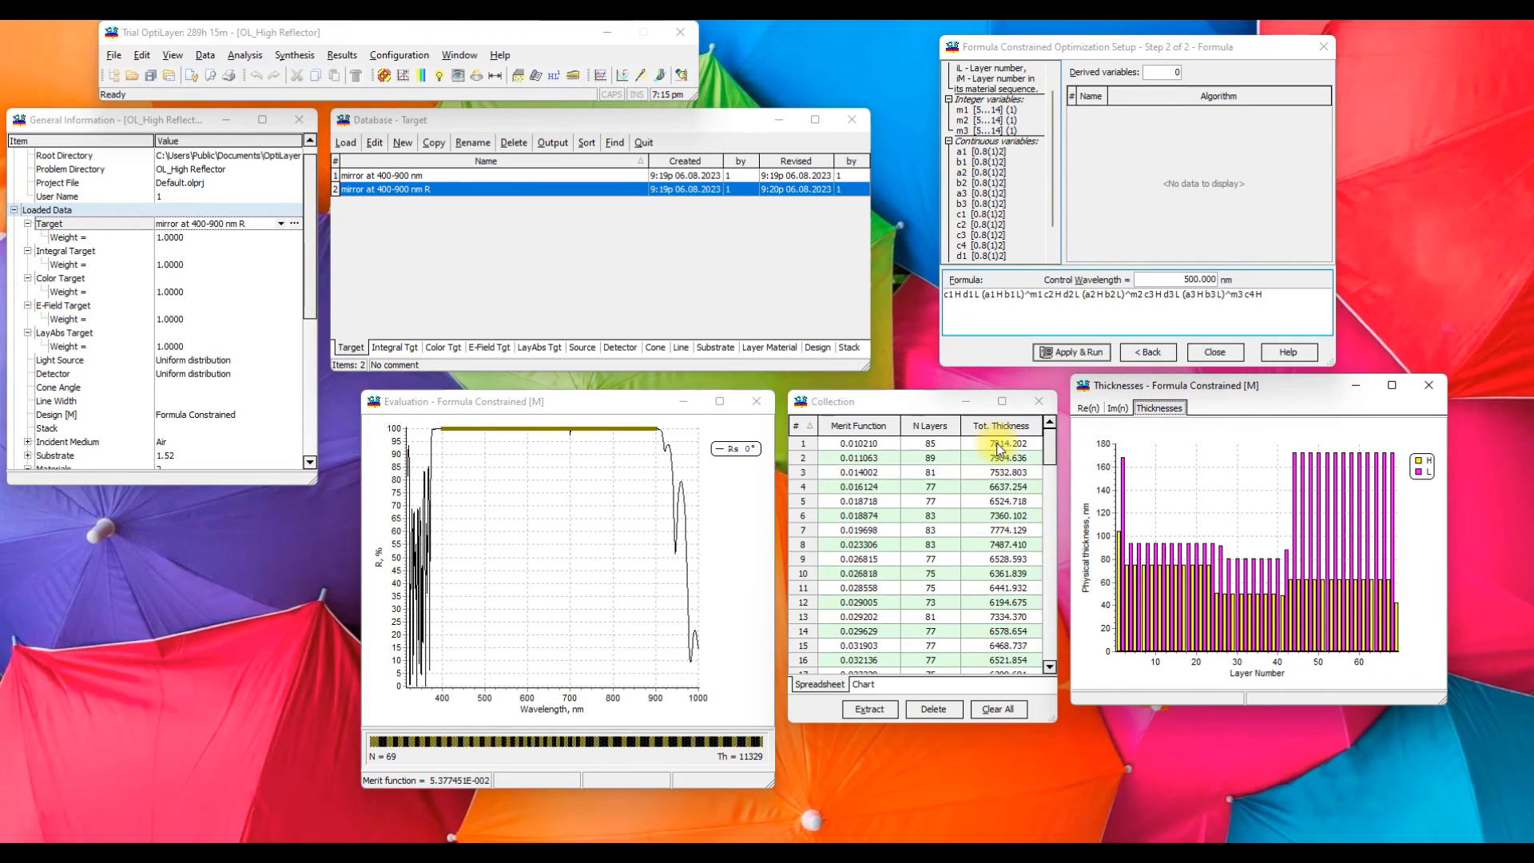
Compare the layer thicknesses and reflectance of collection designs 19, 18, 16, 6 and 2
{"action": "scroll", "coordinate": [906, 483], "scroll_direction": "down", "scroll_amount": 3}
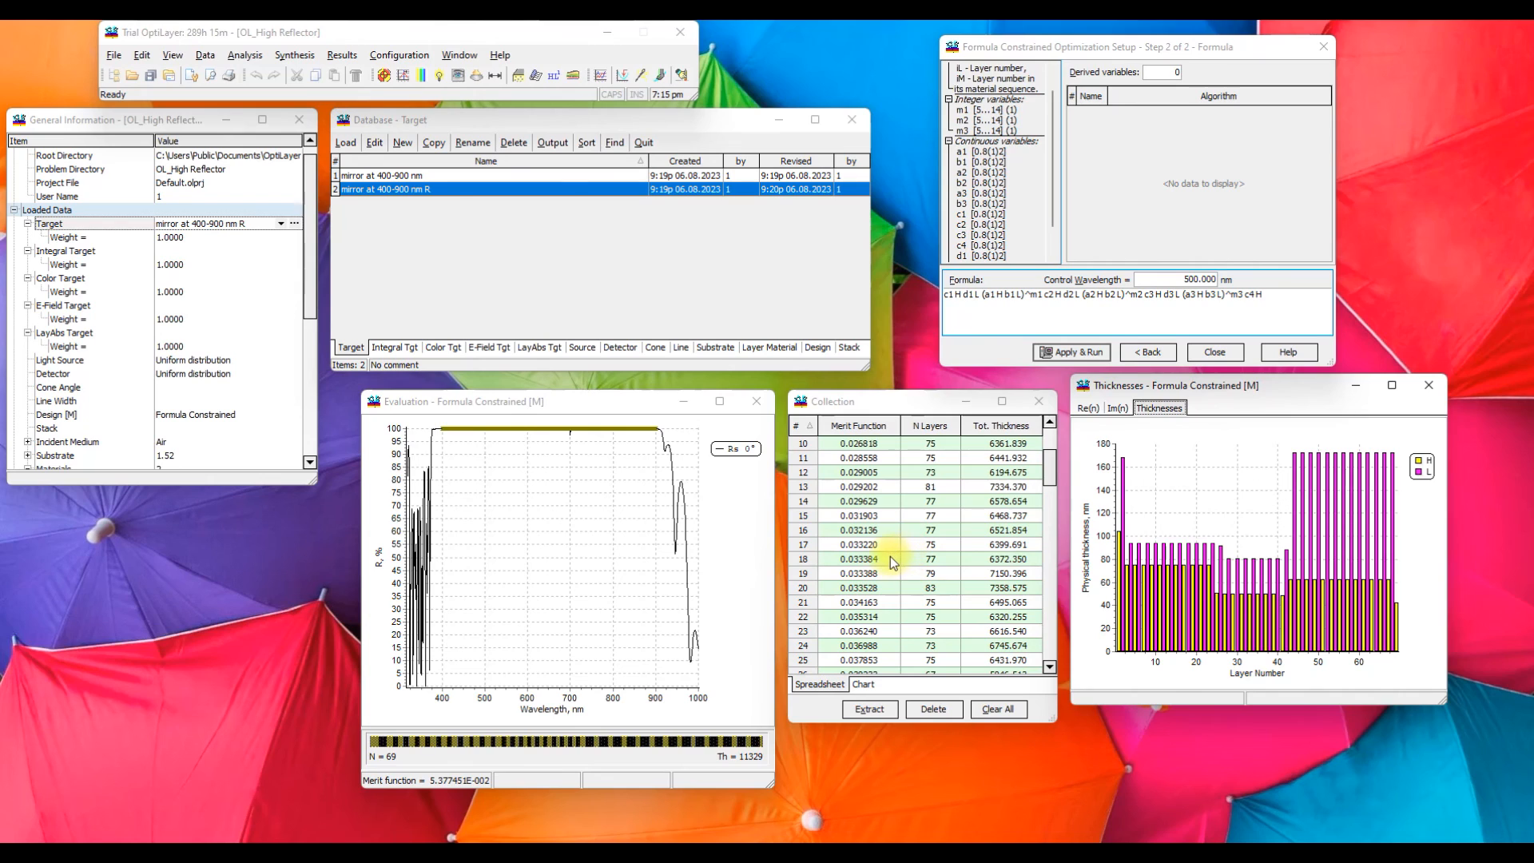
{"action": "left_click", "coordinate": [866, 574]}
{"action": "left_click", "coordinate": [864, 559]}
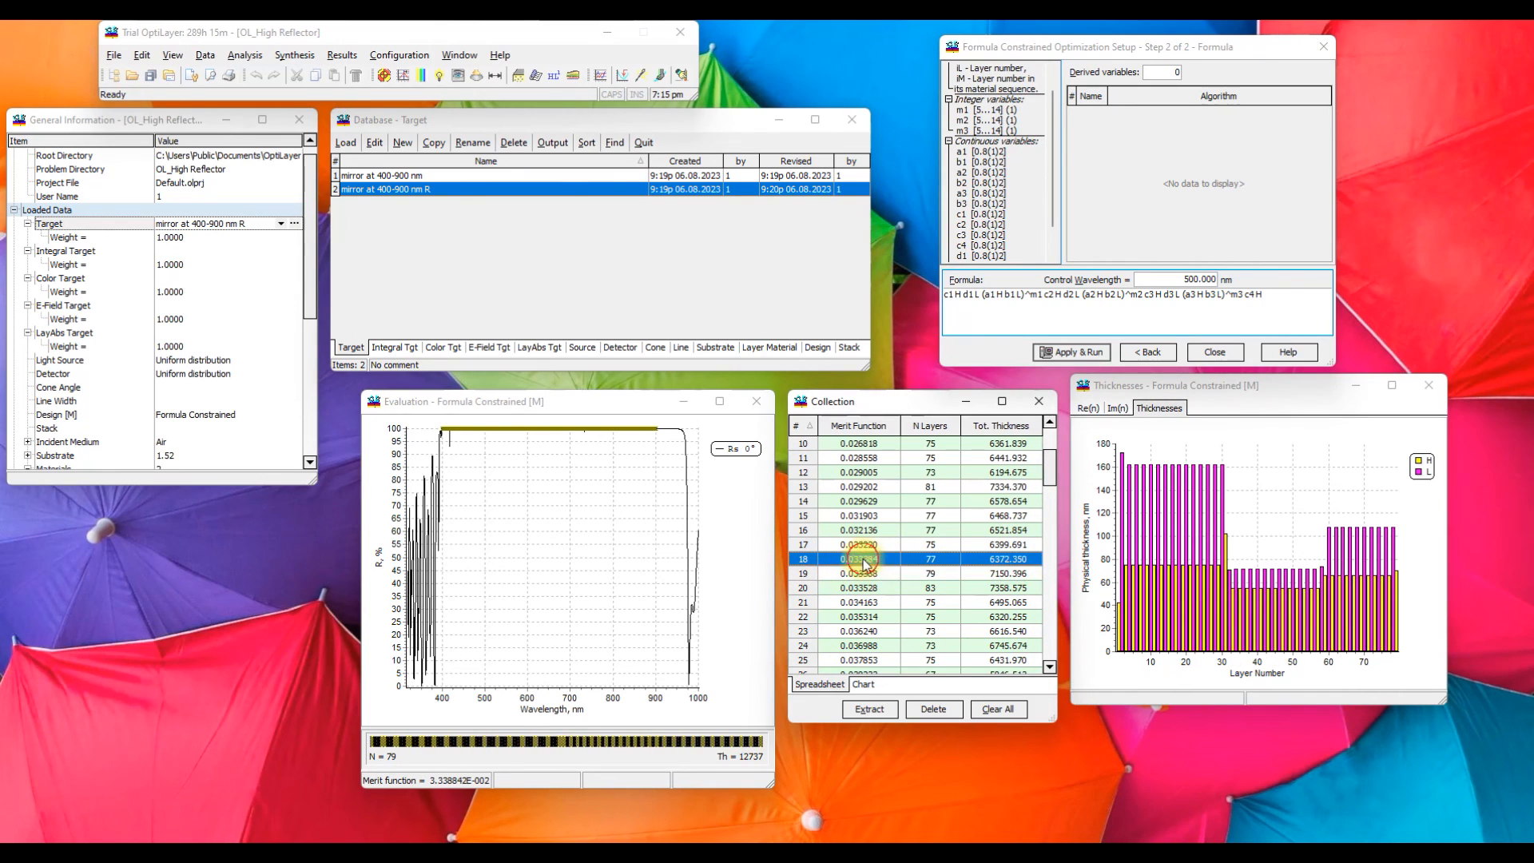
{"action": "left_click", "coordinate": [862, 530]}
{"action": "scroll", "coordinate": [863, 520], "scroll_direction": "up", "scroll_amount": 3}
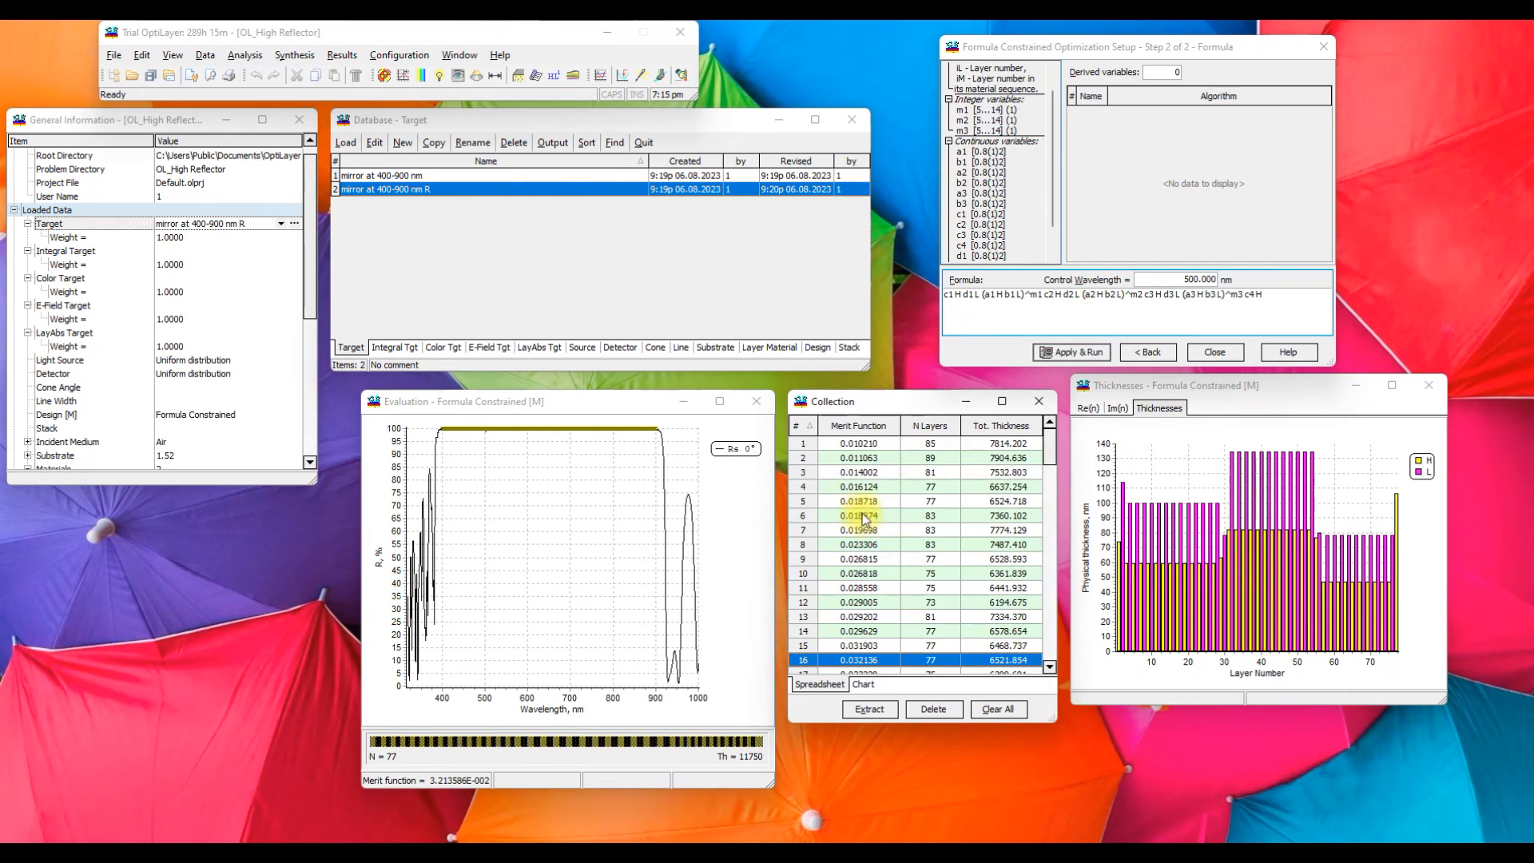
{"action": "left_click", "coordinate": [856, 518]}
{"action": "left_click", "coordinate": [860, 463]}
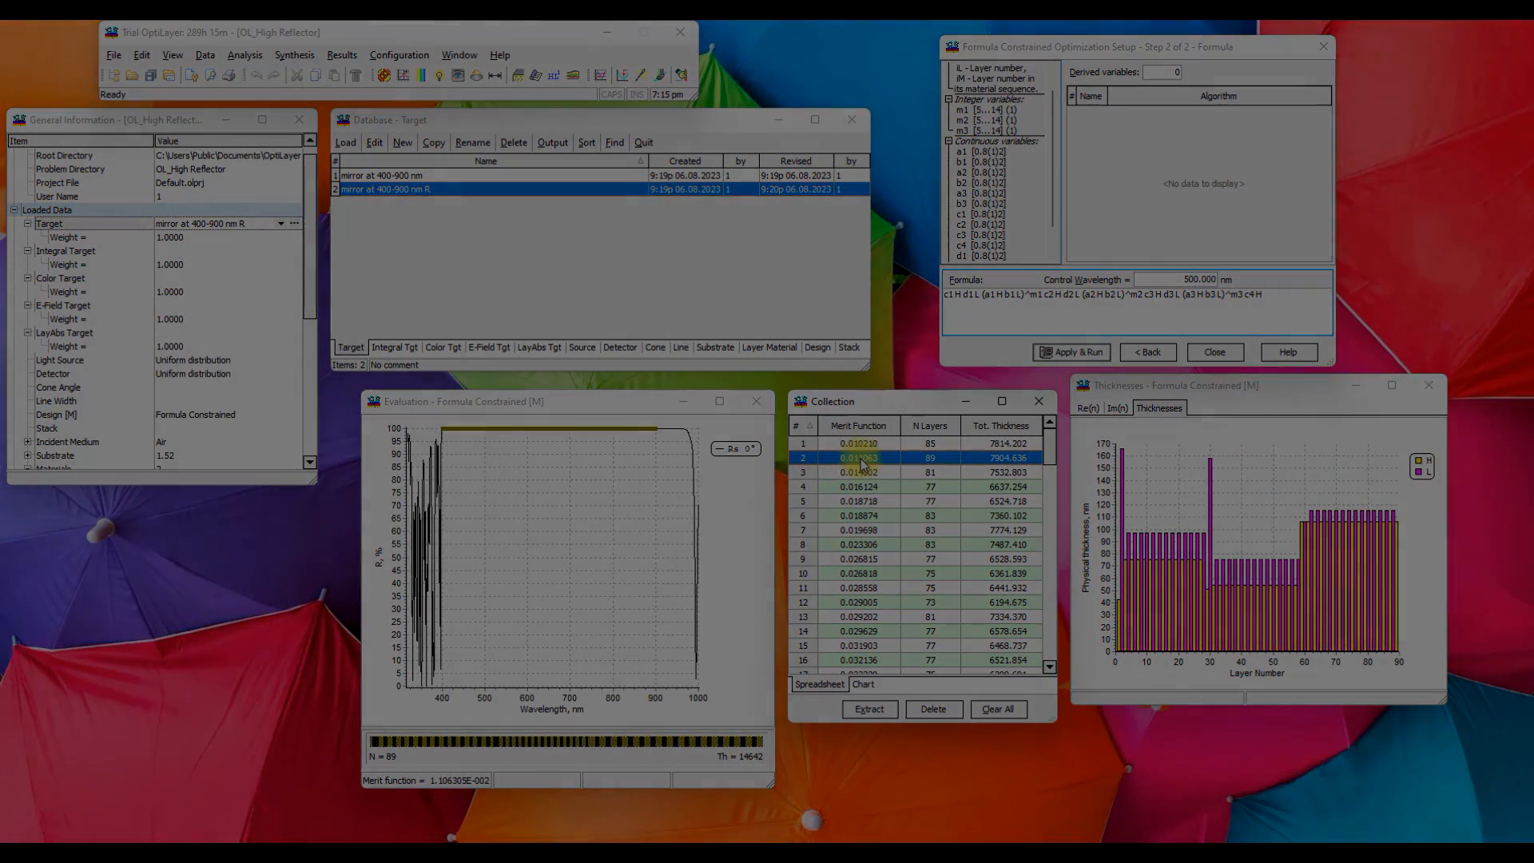